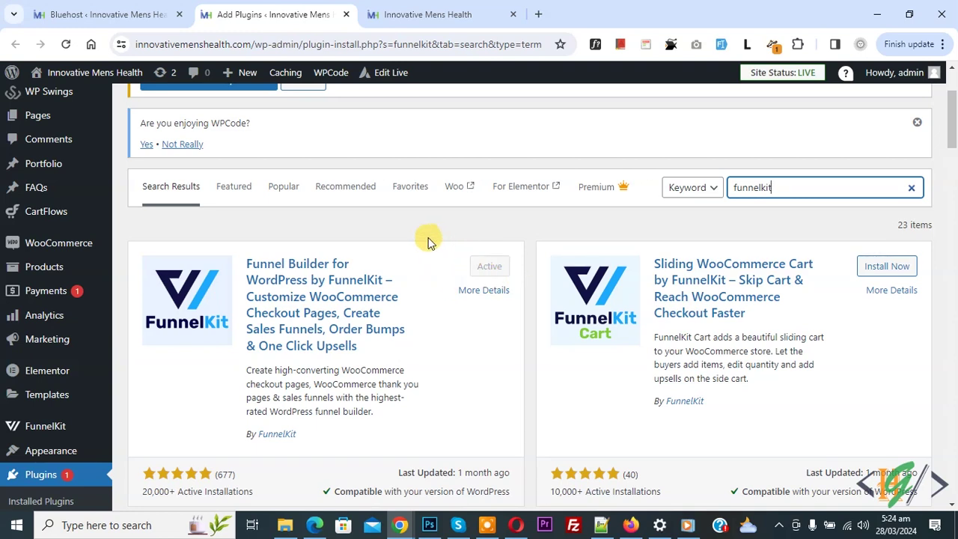
Confirm the 'funnelkit' plugin search shows Funnel Builder by FunnelKit installed and active.
mouse_move(64, 428)
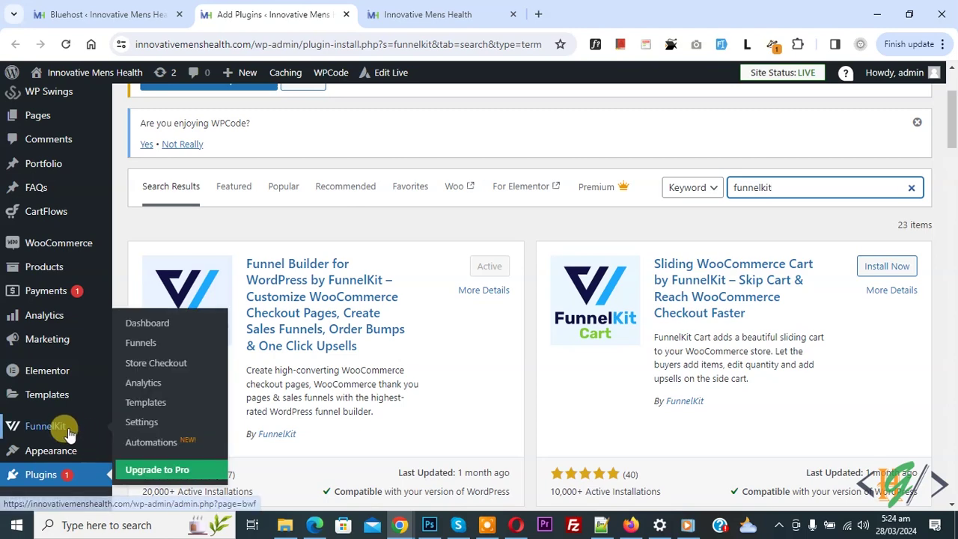
Keep Elementor as FunnelKit's default page builder and review the Permalinks, Stripe and Google Maps settings.
click(154, 425)
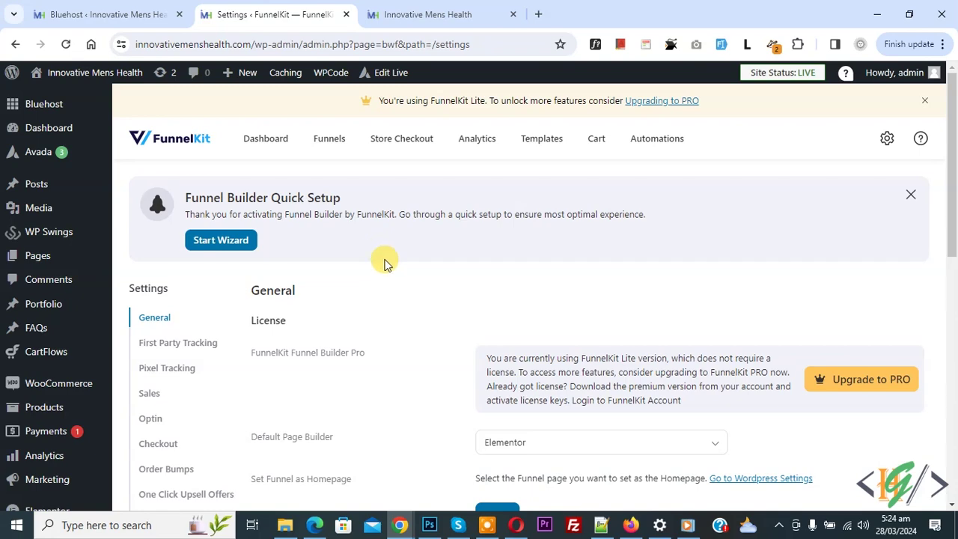
scroll(383, 284, down, 2)
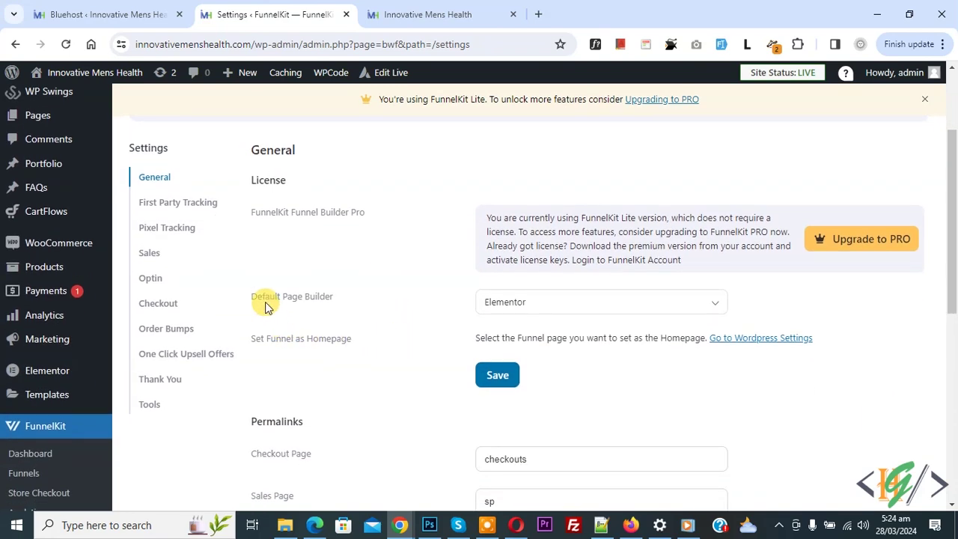
click(483, 303)
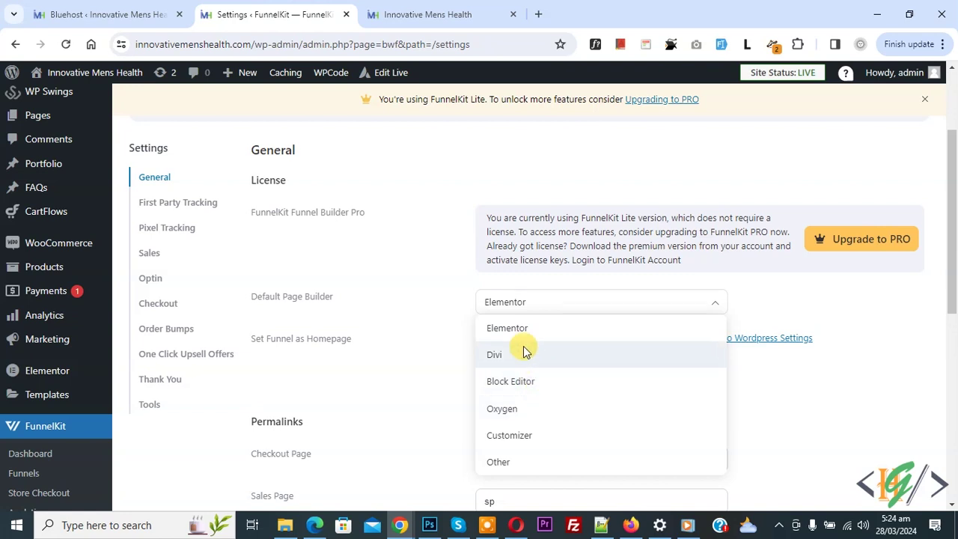
click(436, 277)
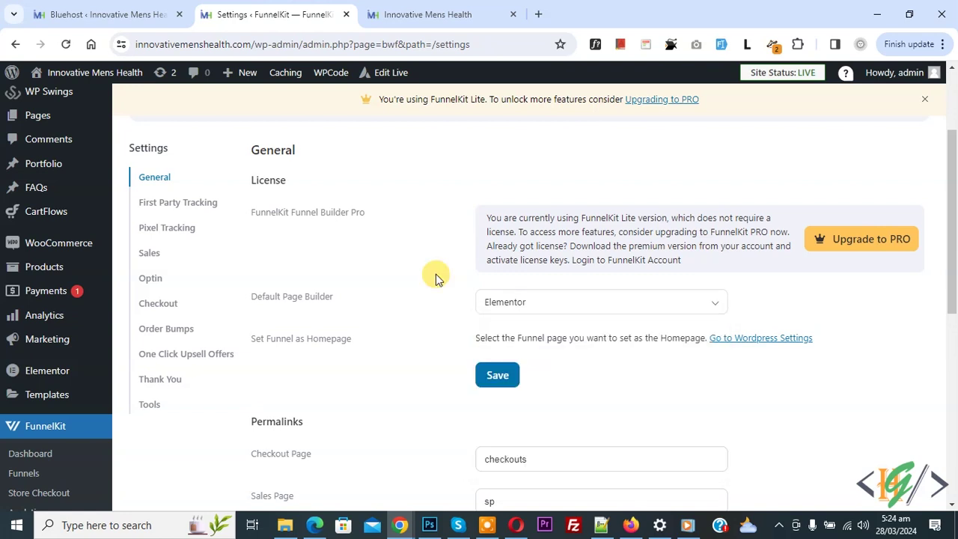
scroll(436, 277, down, 3)
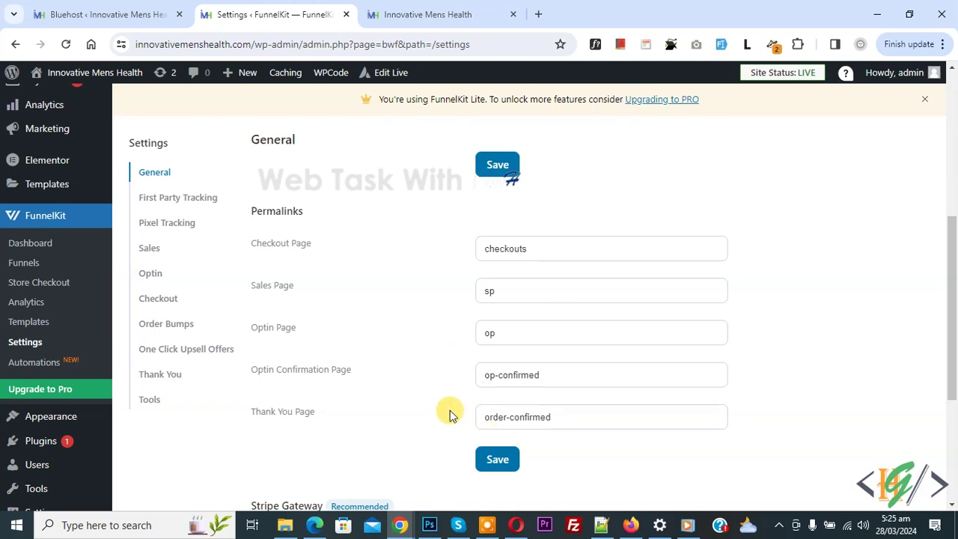
scroll(449, 408, down, 3)
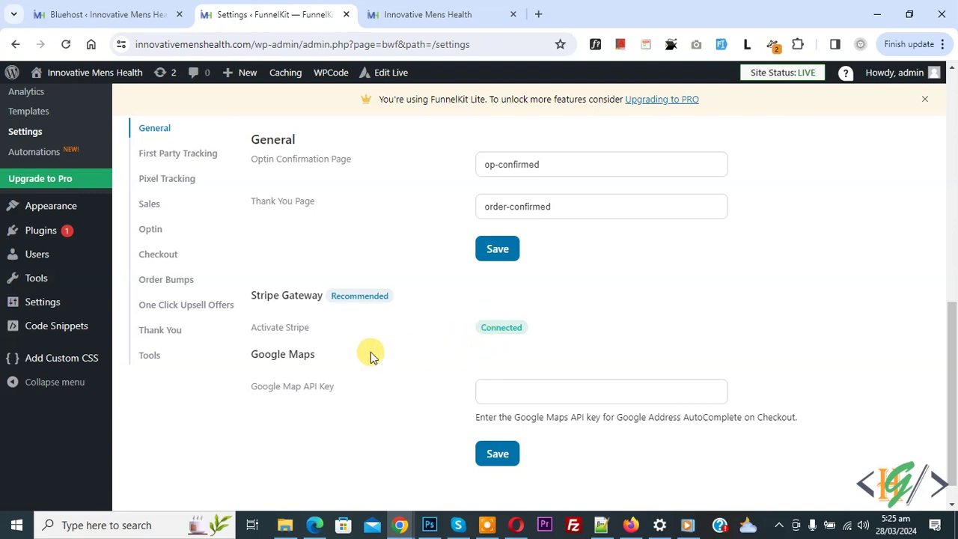
scroll(449, 404, down, 1)
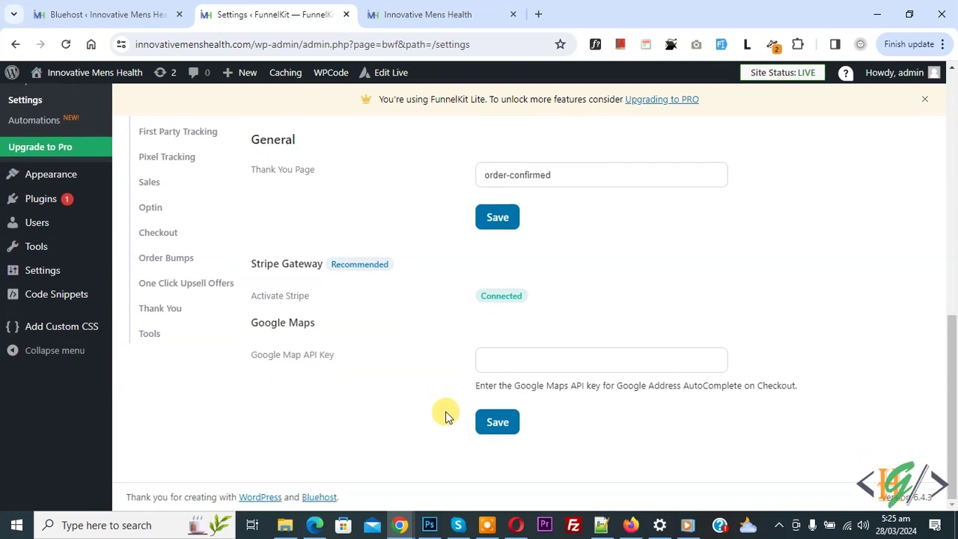
scroll(319, 296, up, 3)
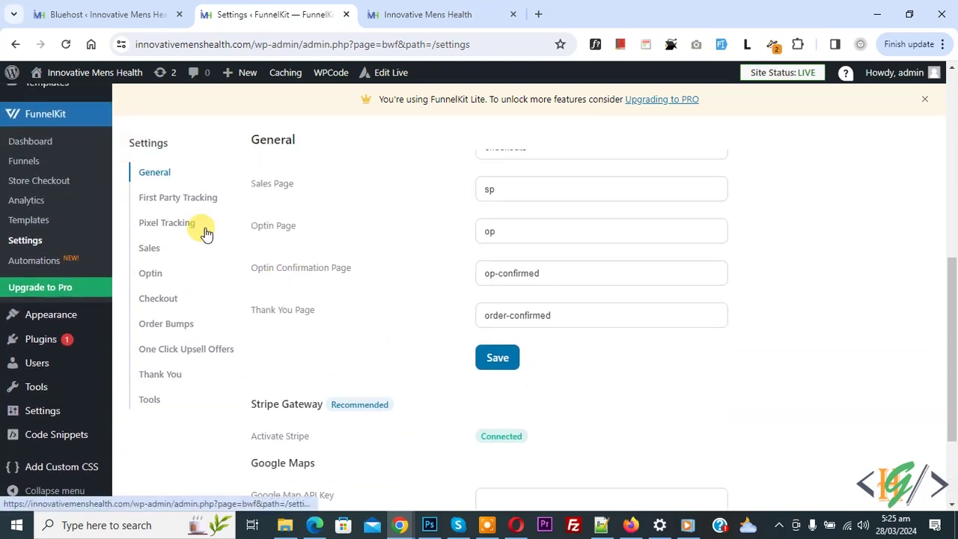
Review the First Party Tracking, Pixel Tracking, Sales, Optin, Checkout, Thank You and Tools settings.
click(162, 206)
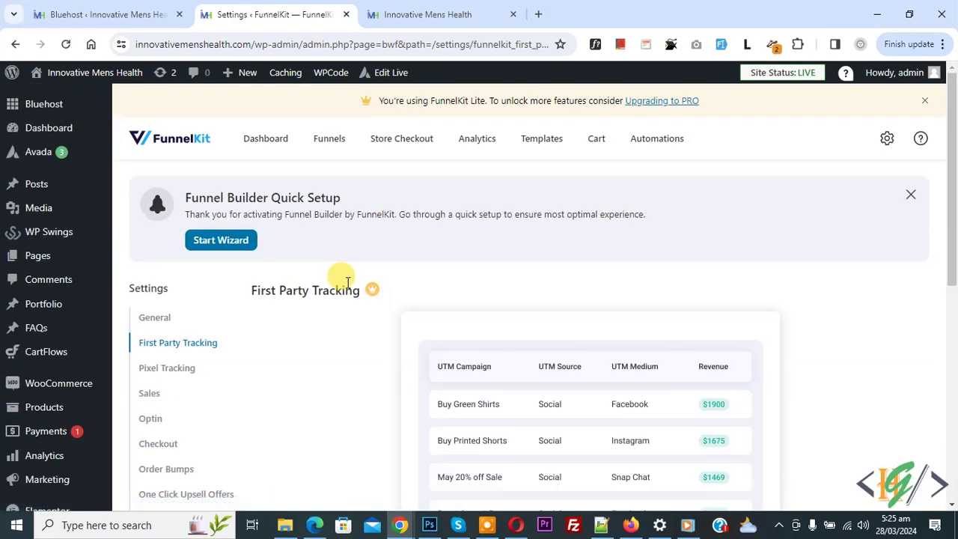
scroll(346, 280, down, 2)
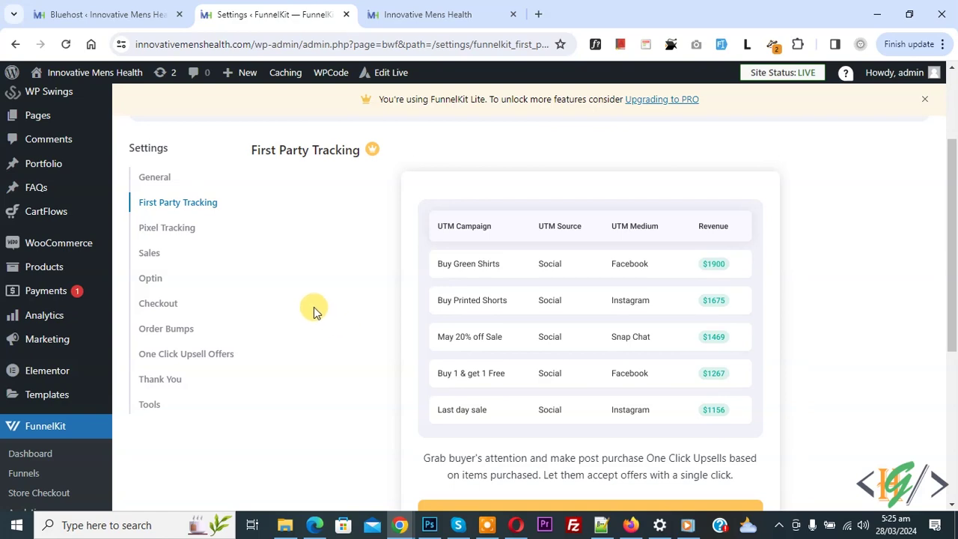
click(206, 264)
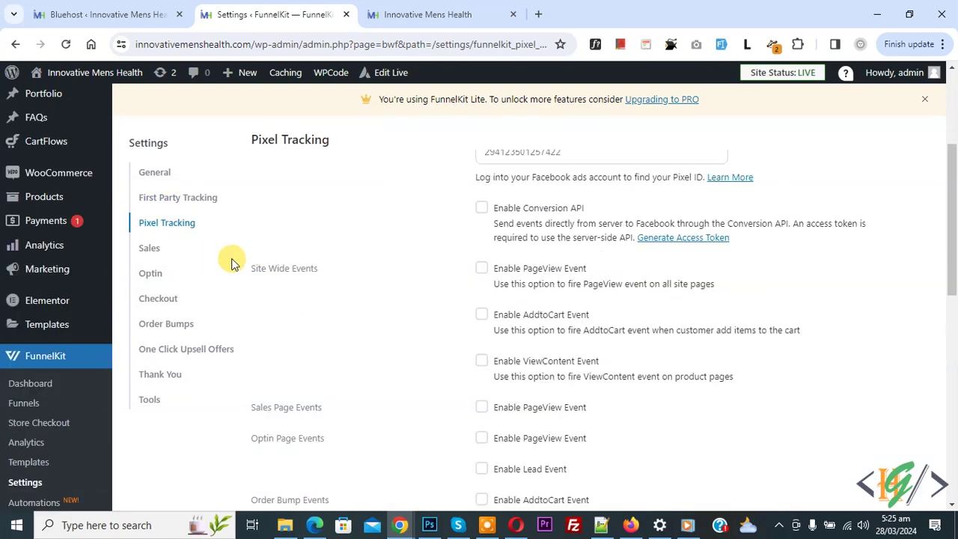
click(159, 251)
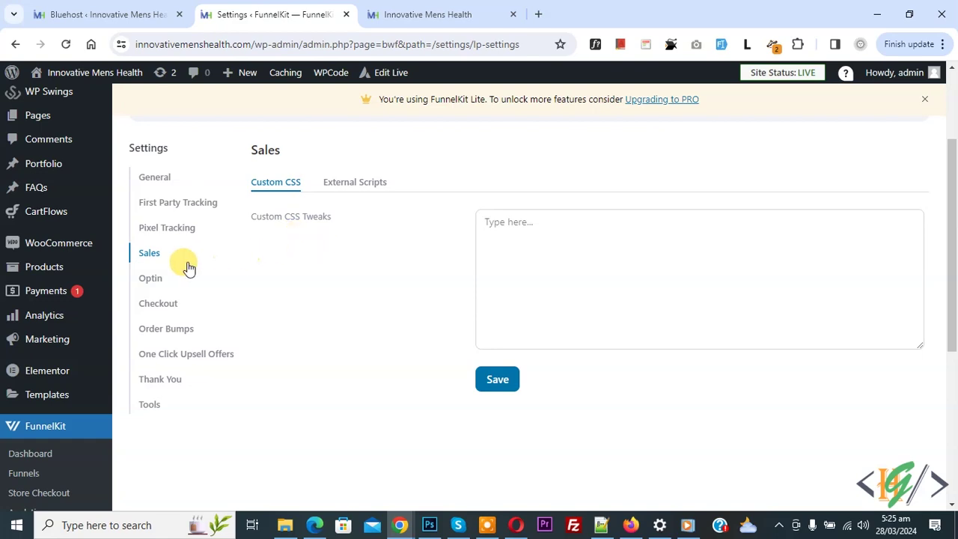
click(154, 279)
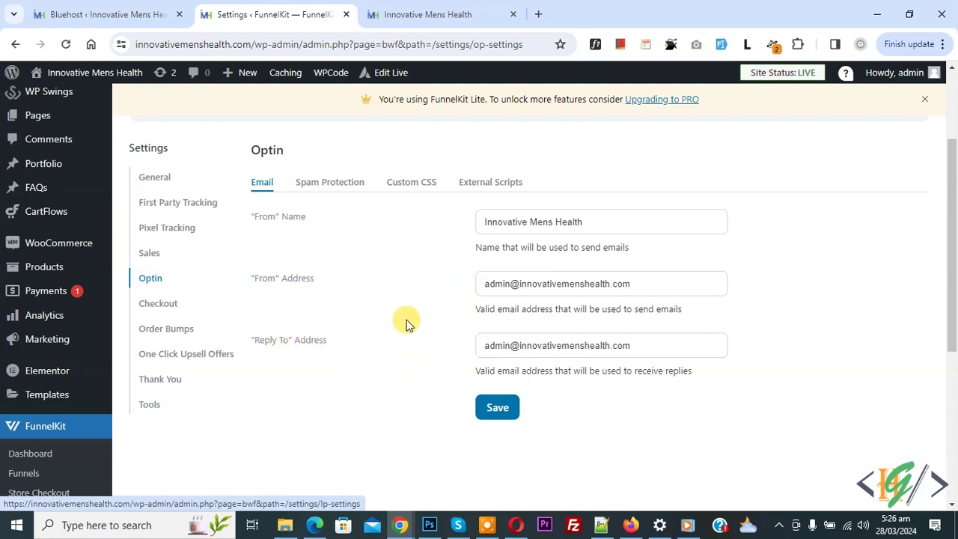
click(158, 305)
click(184, 377)
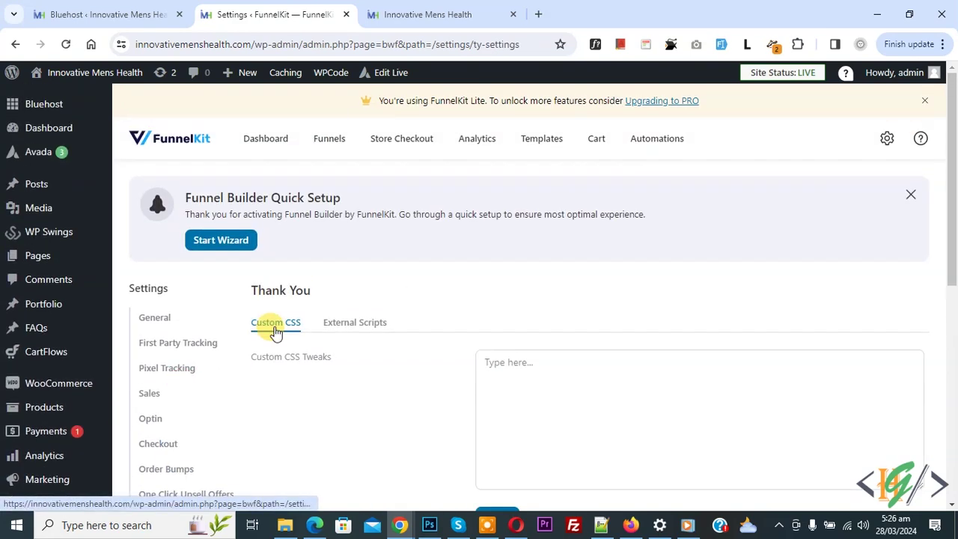
scroll(278, 330, down, 2)
click(152, 367)
scroll(297, 294, down, 2)
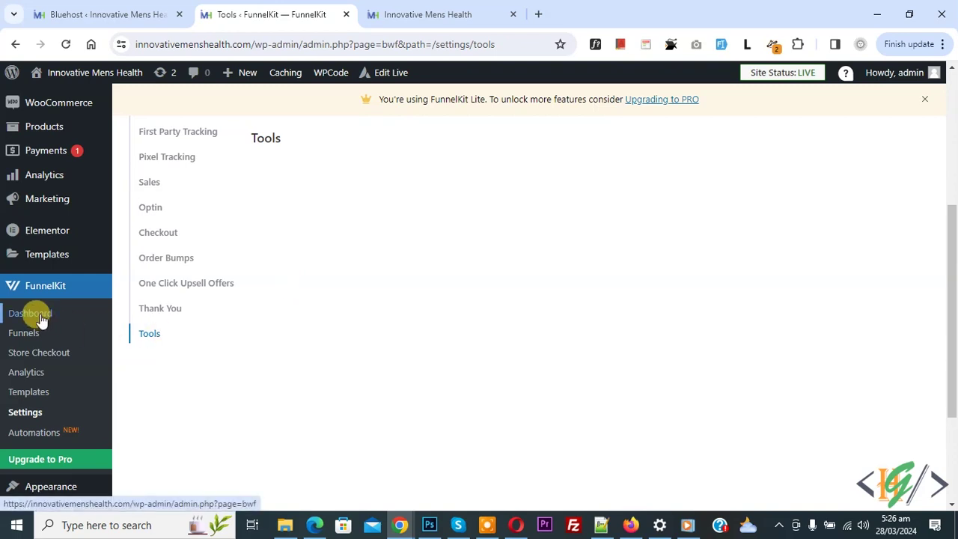
Go to the FunnelKit Dashboard overview showing 0 orders and $0.00 revenue.
click(17, 314)
scroll(423, 268, down, 1)
scroll(422, 268, down, 1)
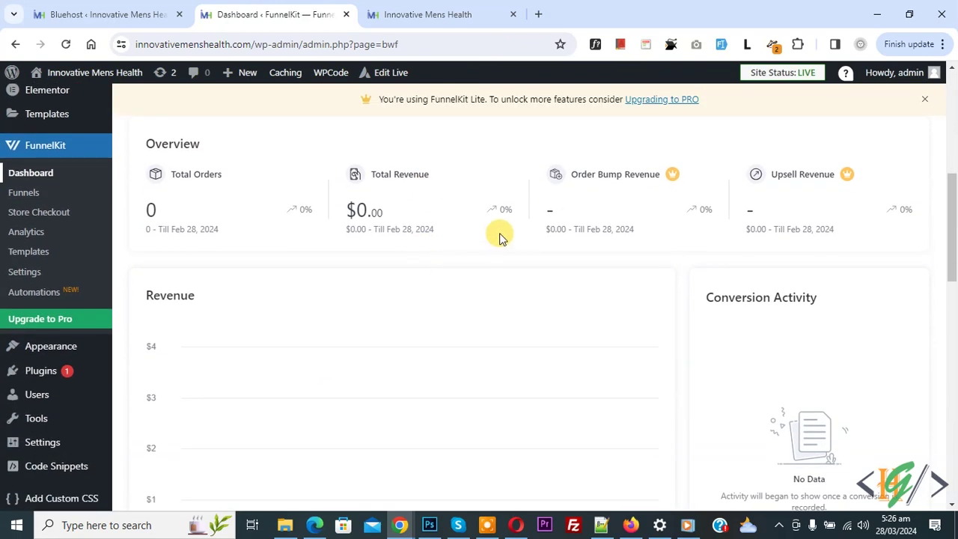
Browse the Elementor funnel templates in FunnelKit's template library.
click(40, 255)
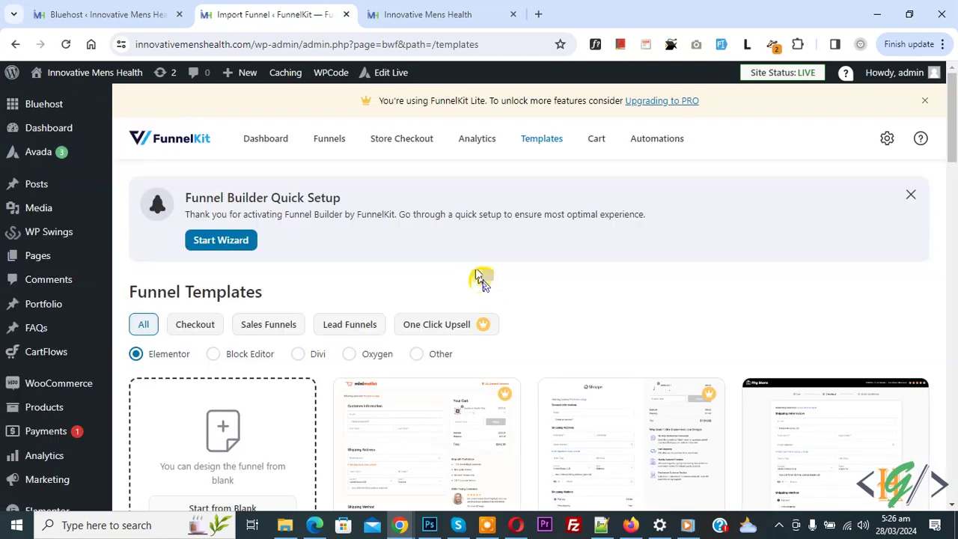
scroll(457, 274, down, 1)
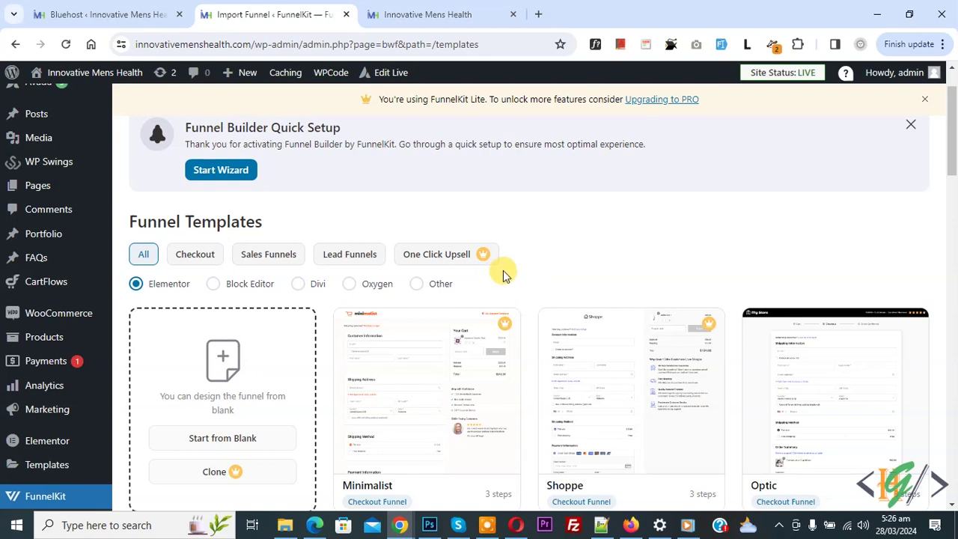
scroll(528, 275, down, 1)
scroll(470, 336, down, 1)
scroll(481, 292, up, 1)
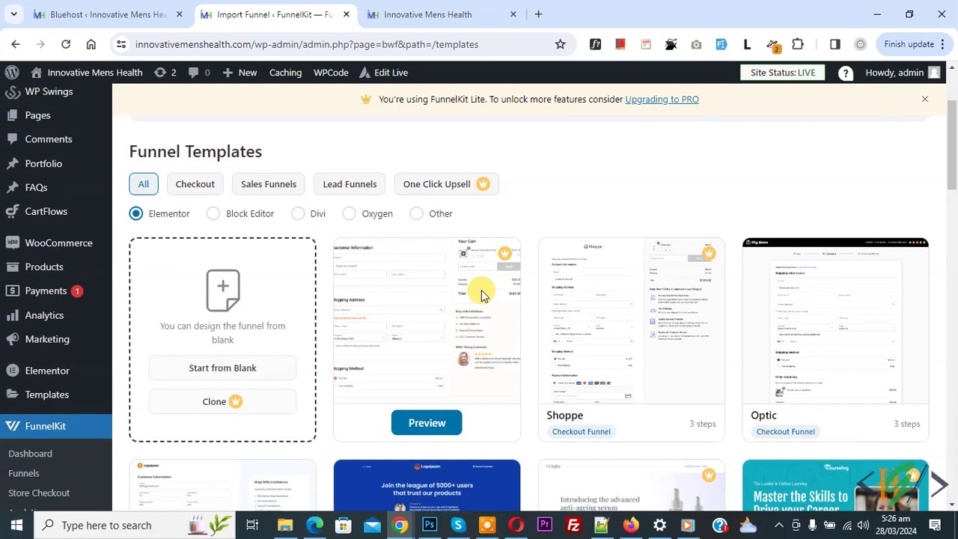
mouse_move(813, 314)
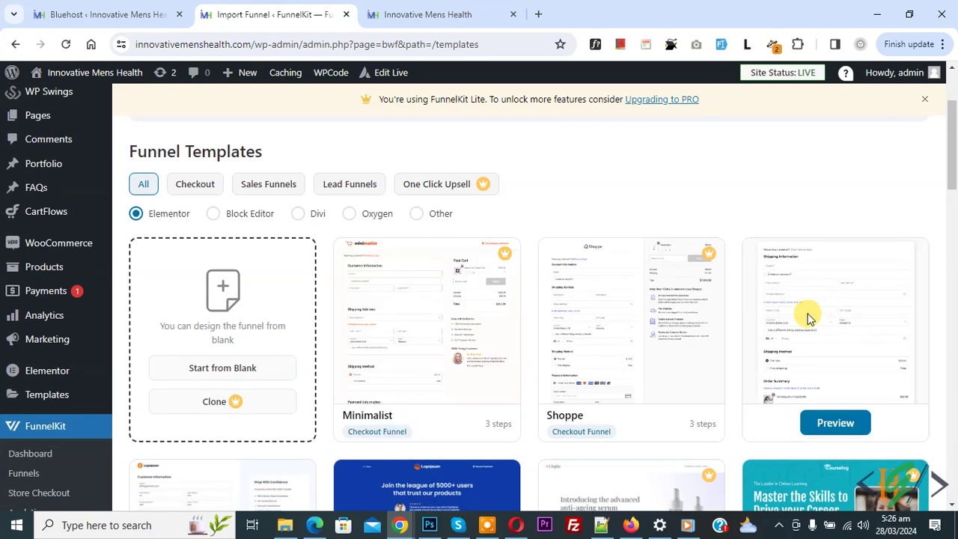
scroll(763, 295, down, 6)
mouse_move(378, 324)
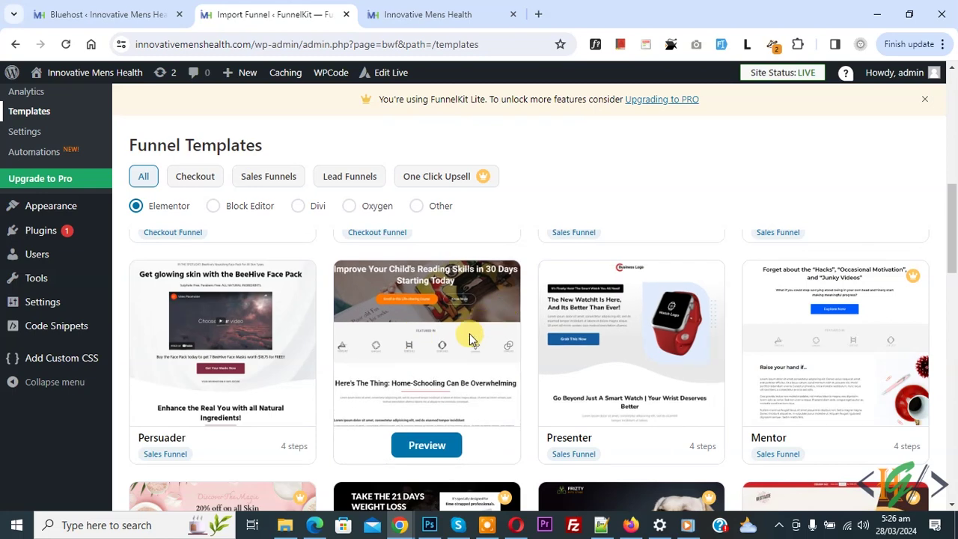
scroll(586, 342, down, 1)
mouse_move(586, 341)
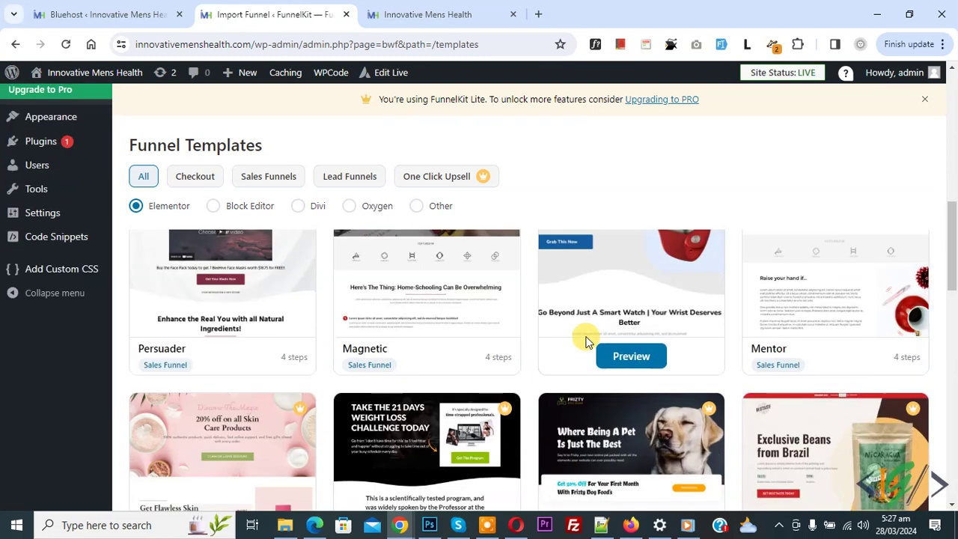
scroll(580, 345, down, 1)
scroll(413, 378, up, 2)
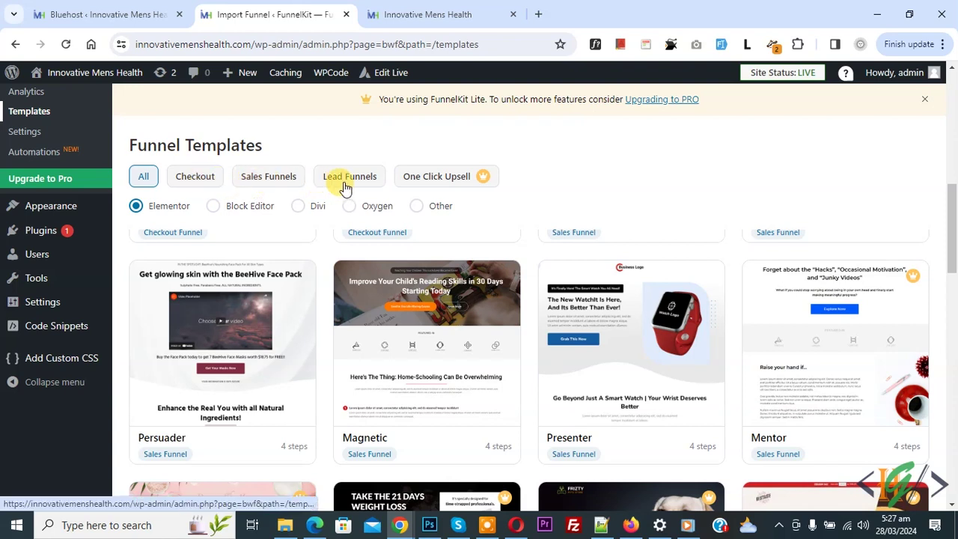
Filter the templates to Sales Funnels, then show the Funnels list with Semaglutide.
click(268, 184)
scroll(471, 284, down, 2)
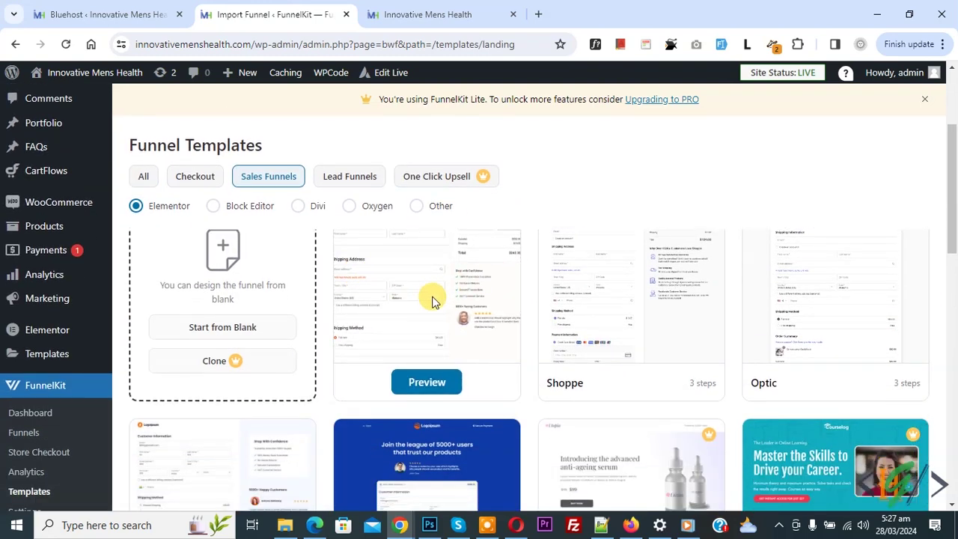
scroll(432, 295, down, 2)
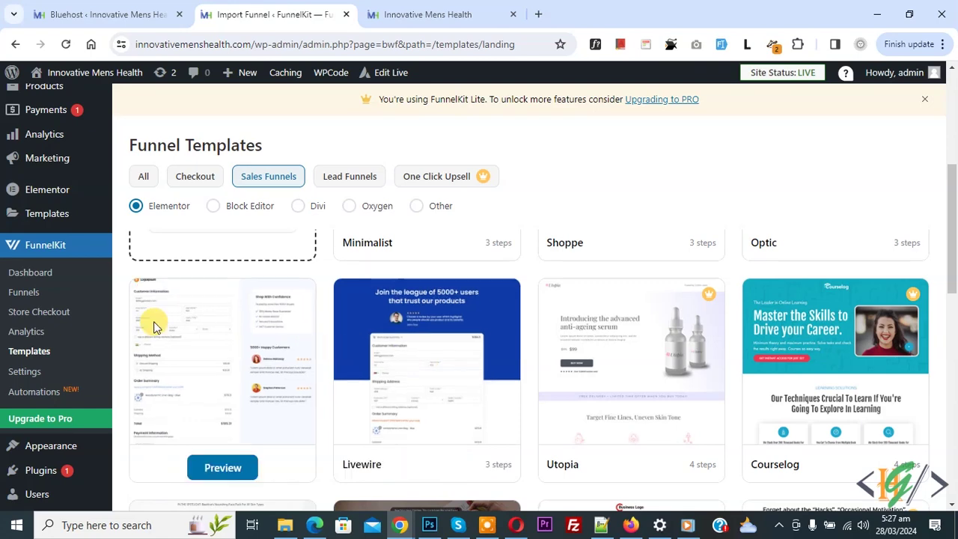
click(31, 299)
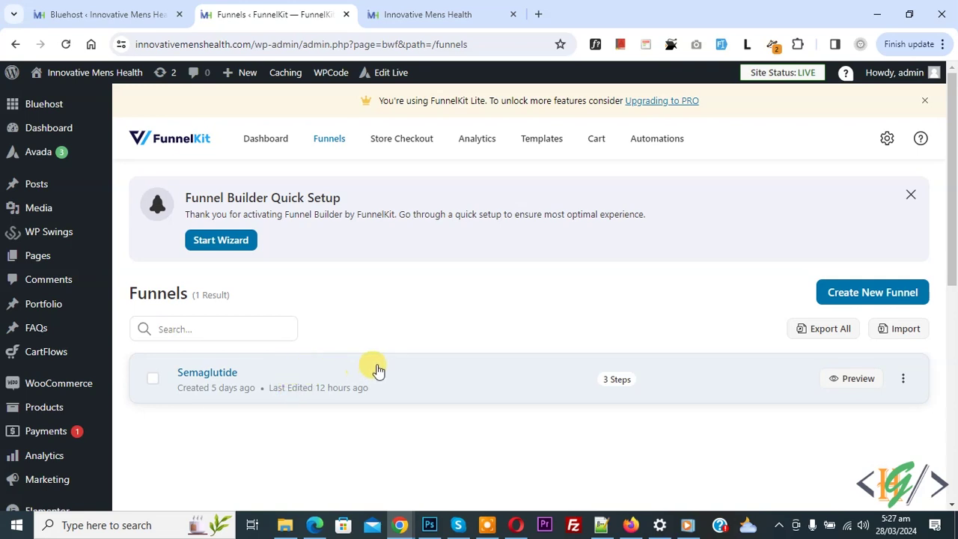
Start a new funnel, filter templates to Sales Funnels, and preview the Persuader template.
click(875, 293)
scroll(420, 257, down, 2)
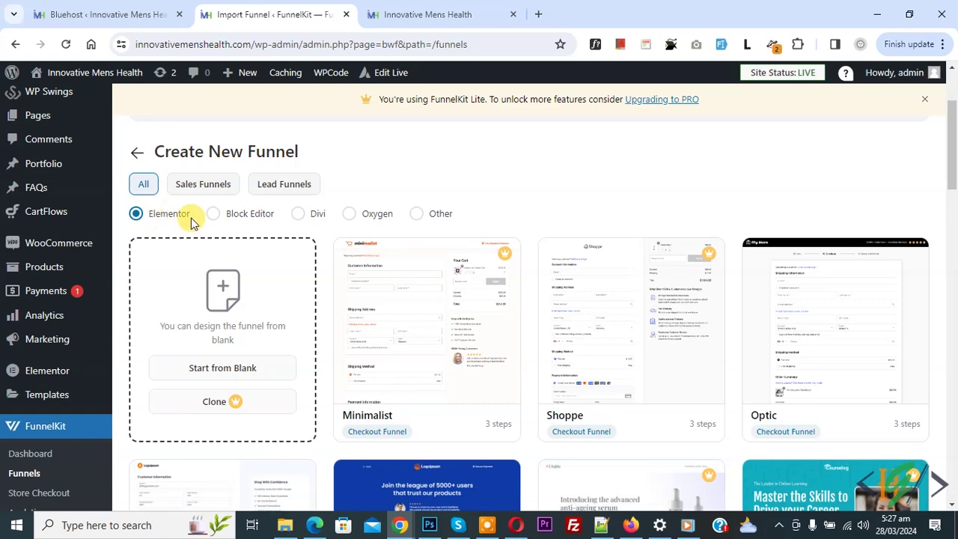
click(191, 184)
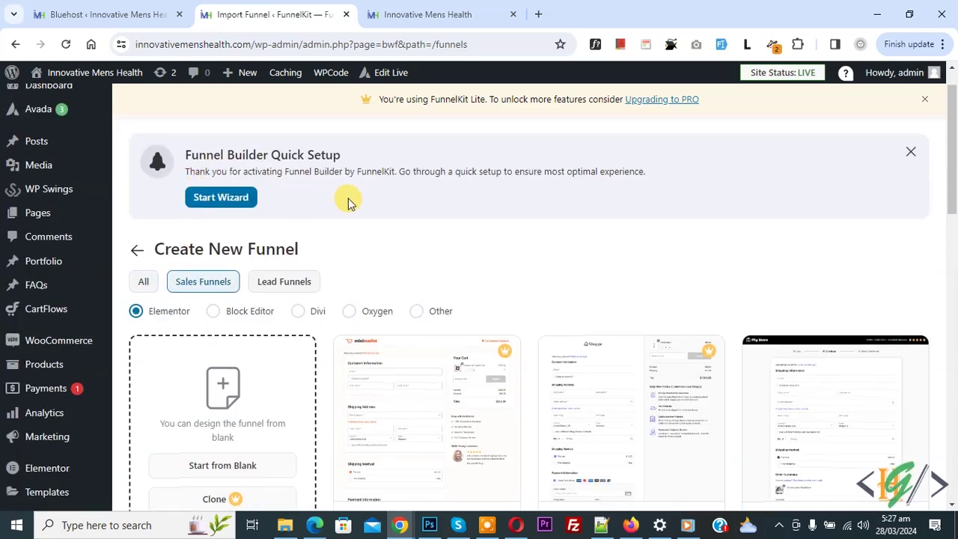
scroll(348, 199, down, 3)
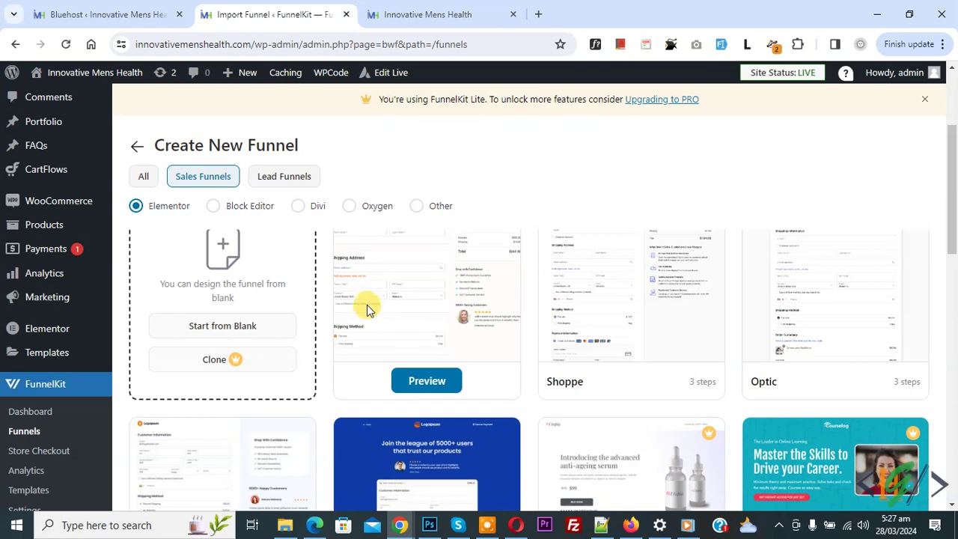
scroll(372, 296, down, 5)
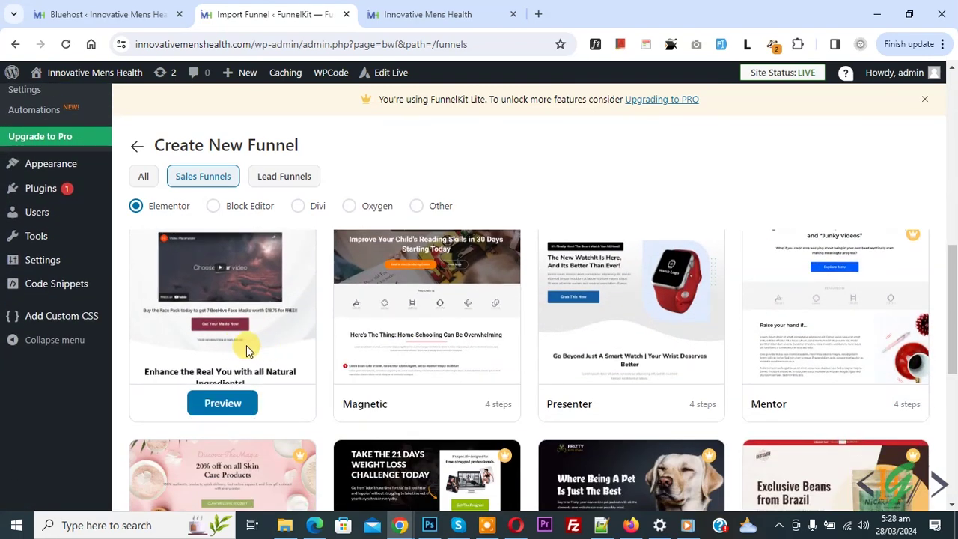
click(223, 403)
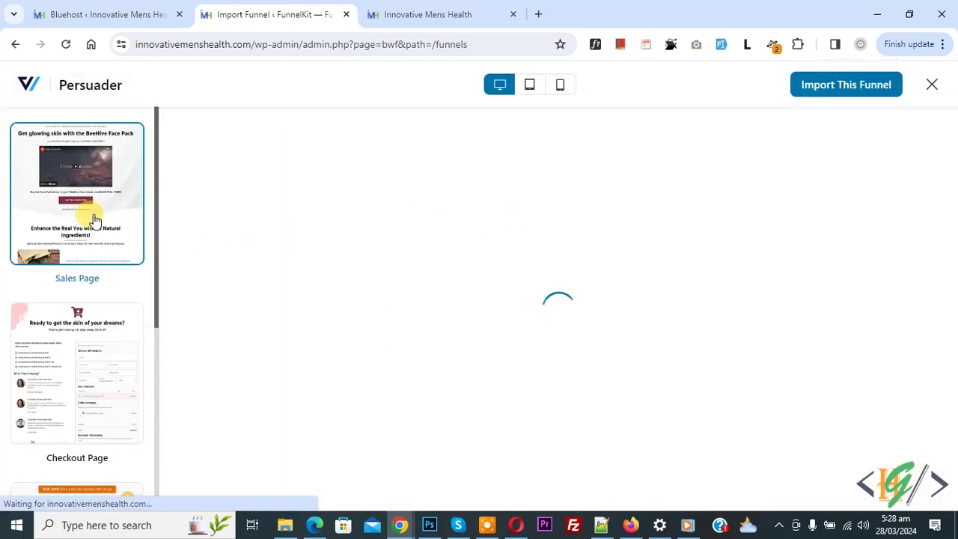
Review the Persuader template's pages and begin importing it.
scroll(86, 224, down, 5)
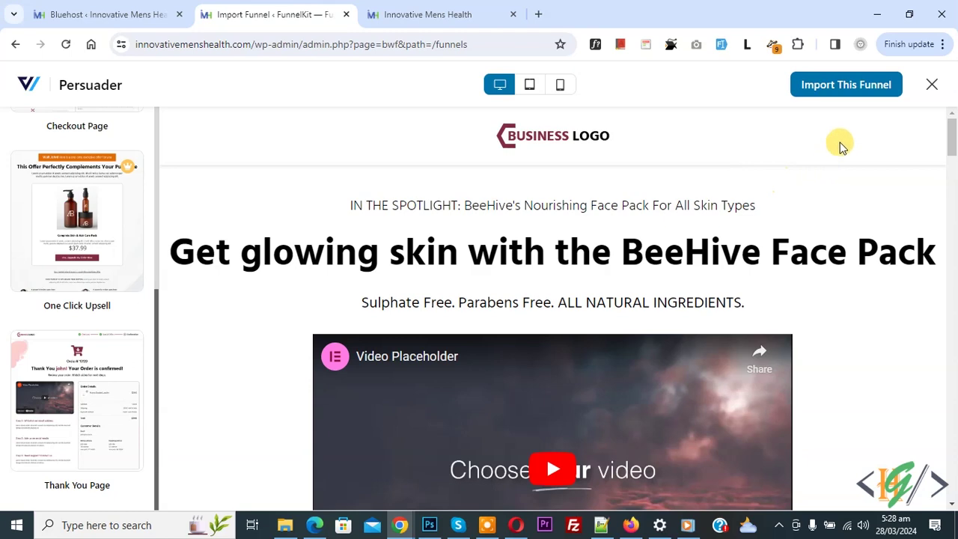
click(834, 87)
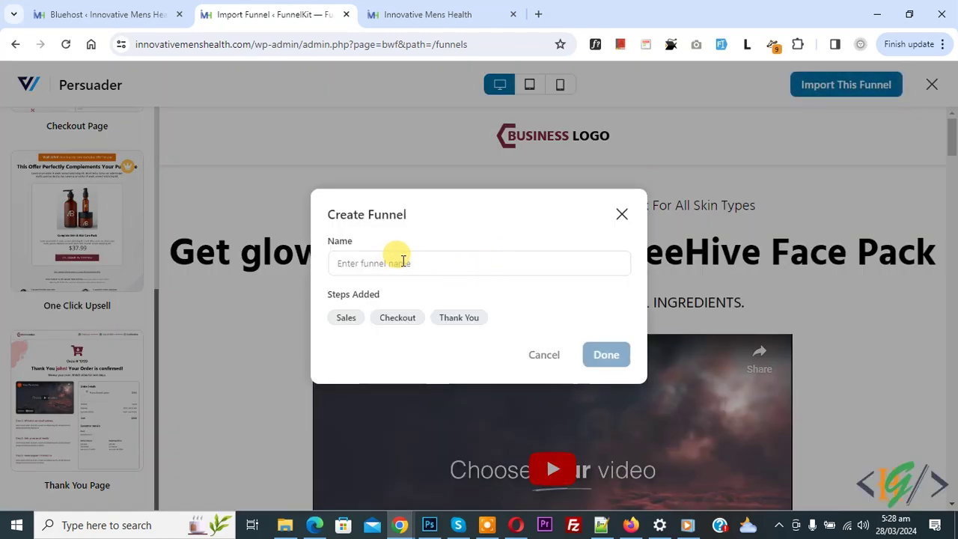
Name the imported funnel 'Tirzepatide' and create it.
click(369, 266)
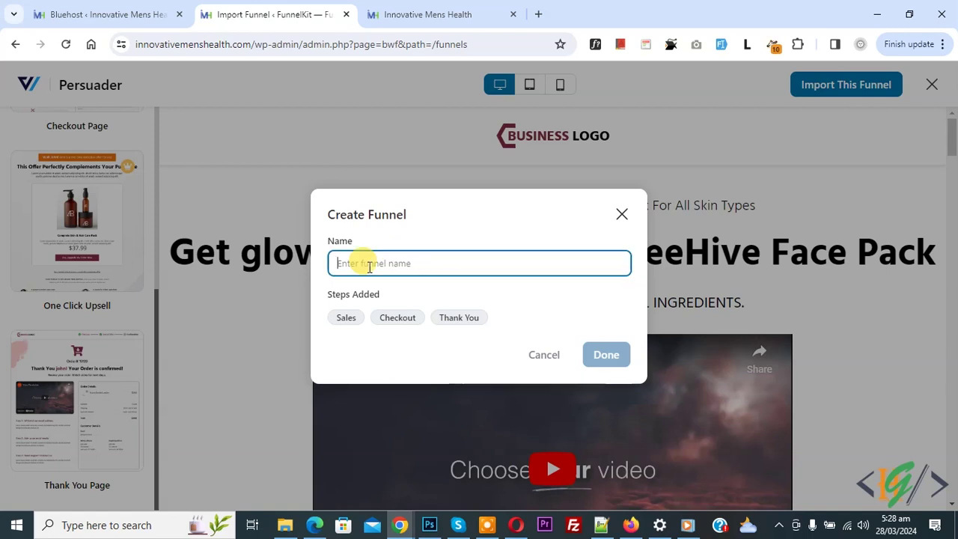
text(Tirzepatide)
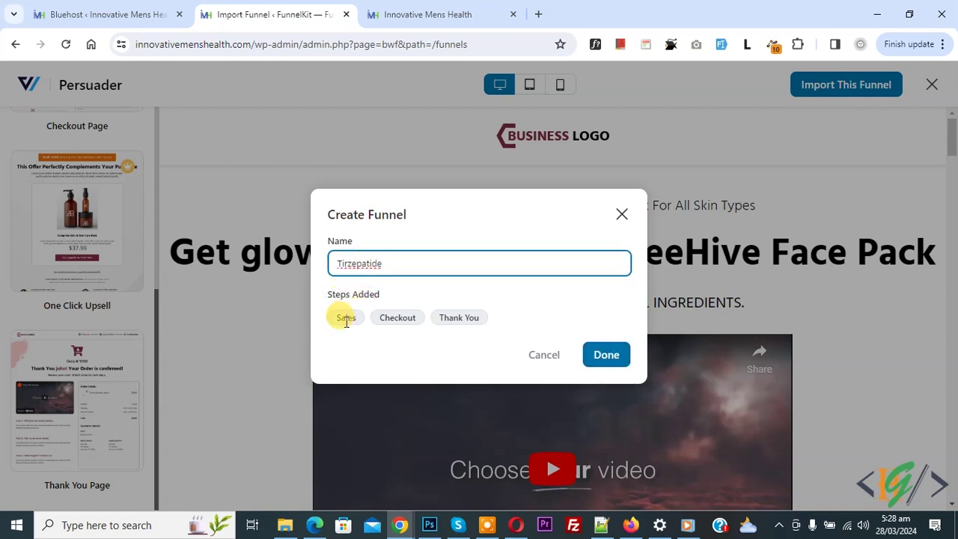
click(613, 358)
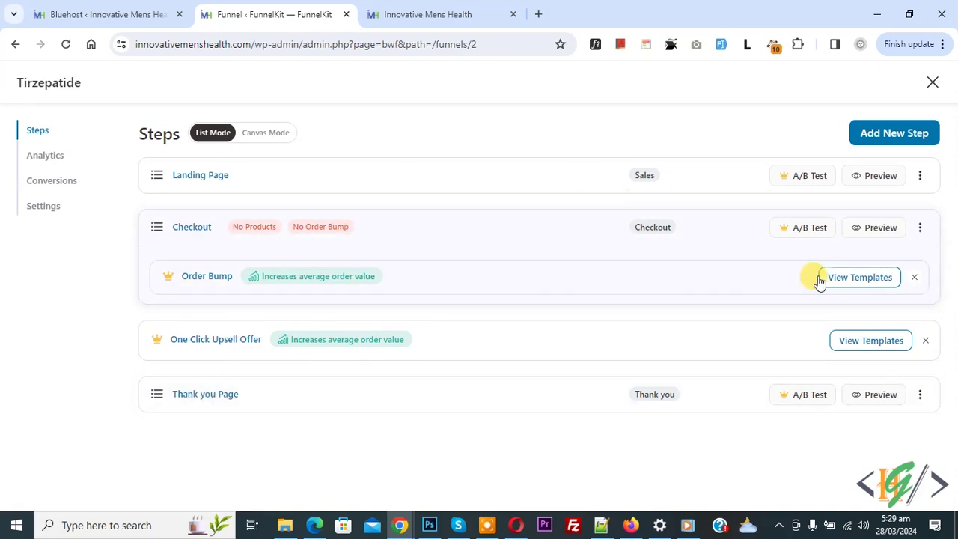
Bring up the actions menu for the Landing Page step.
click(916, 178)
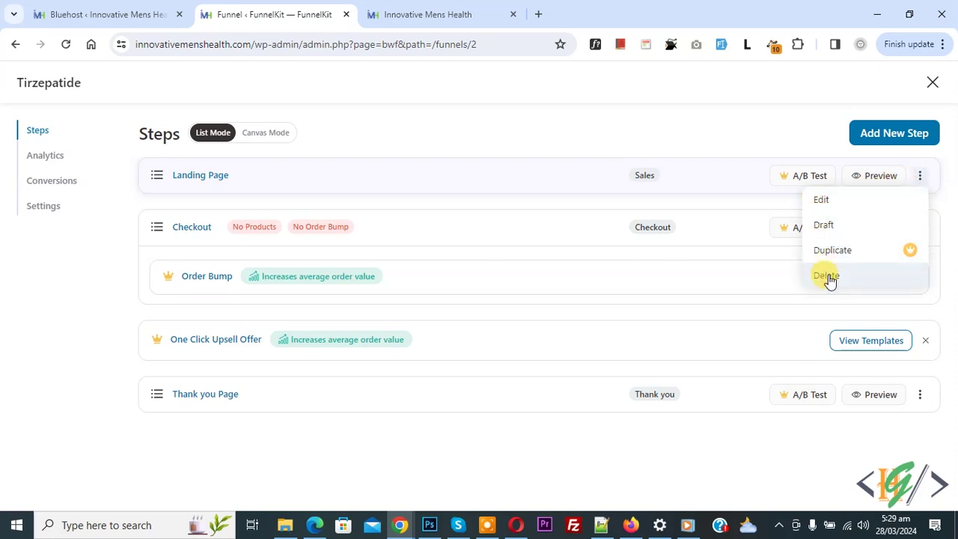
Rename the Landing Page step to 'Tirzepatide' with URL slug 'tirzepatide' and save.
click(823, 200)
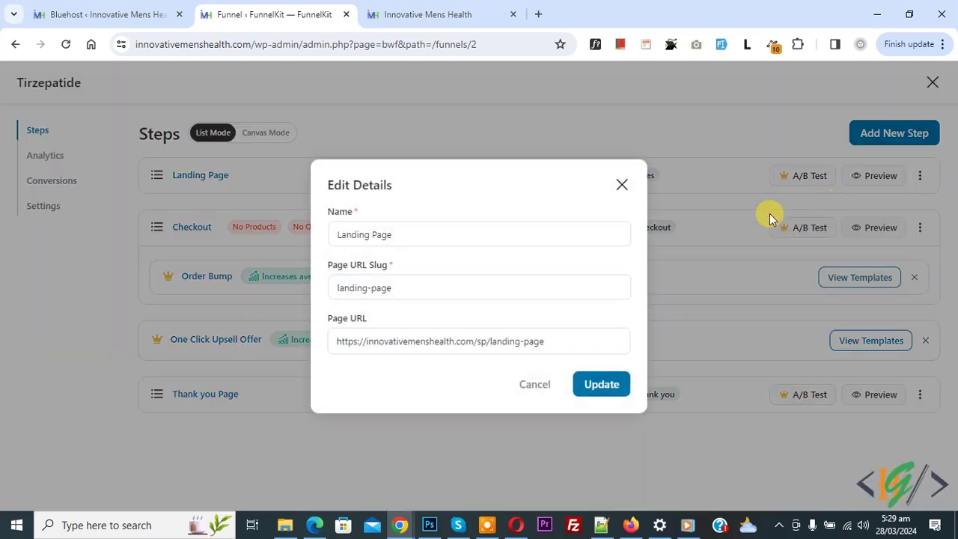
click(362, 235)
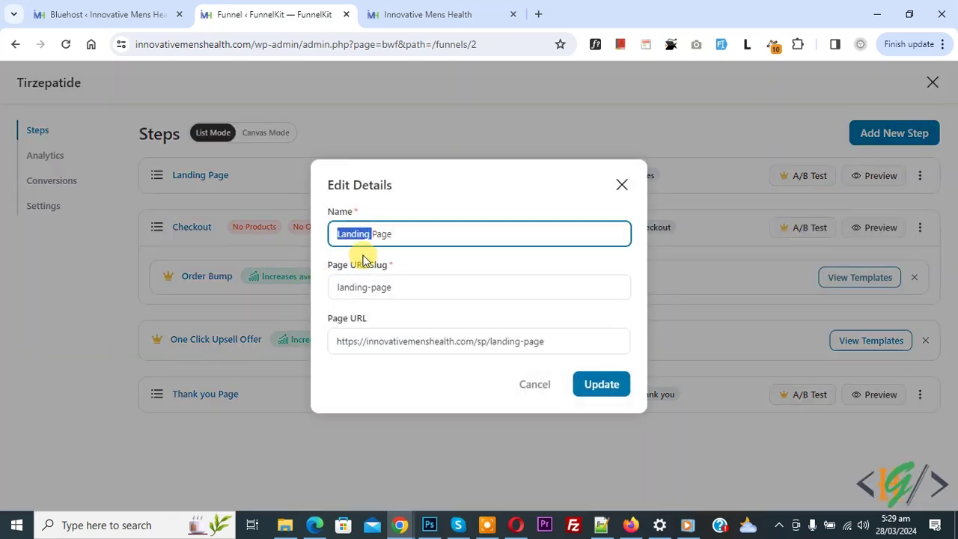
triple_click(343, 227)
text(Tirzepatide)
click(366, 284)
key(BackSpace)
text(tirzepatide)
double_click(367, 281)
text(tirzepatide)
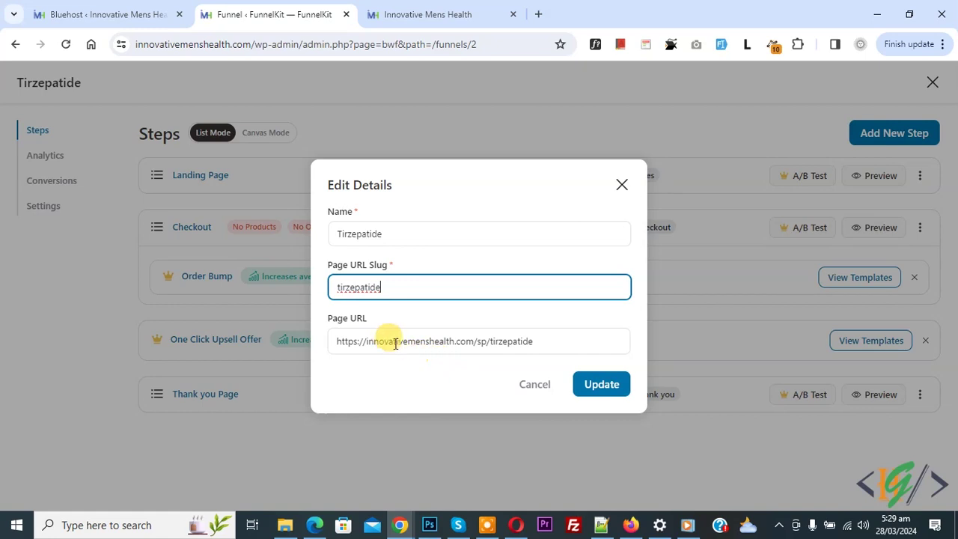
triple_click(444, 341)
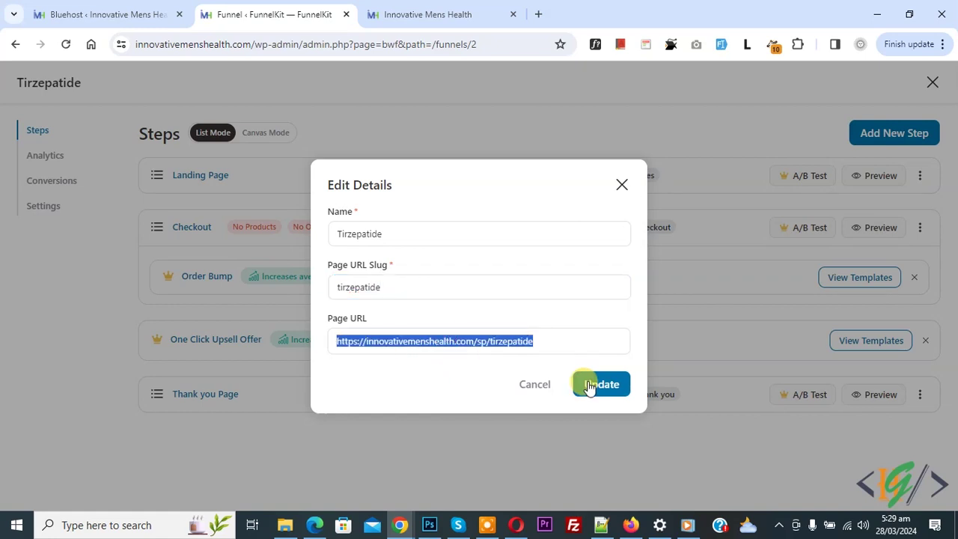
click(600, 386)
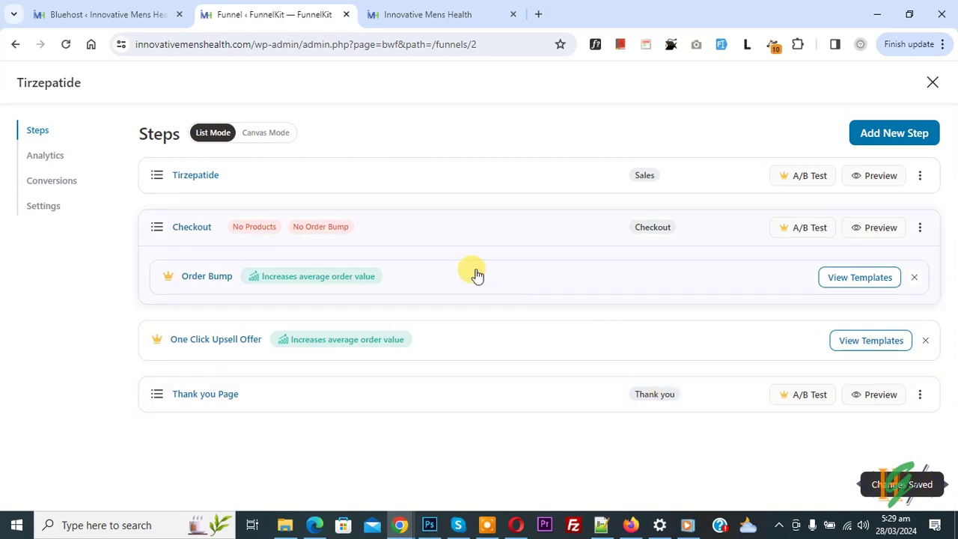
Reload the funnel page and preview the Tirzepatide step live in a new tab.
click(920, 180)
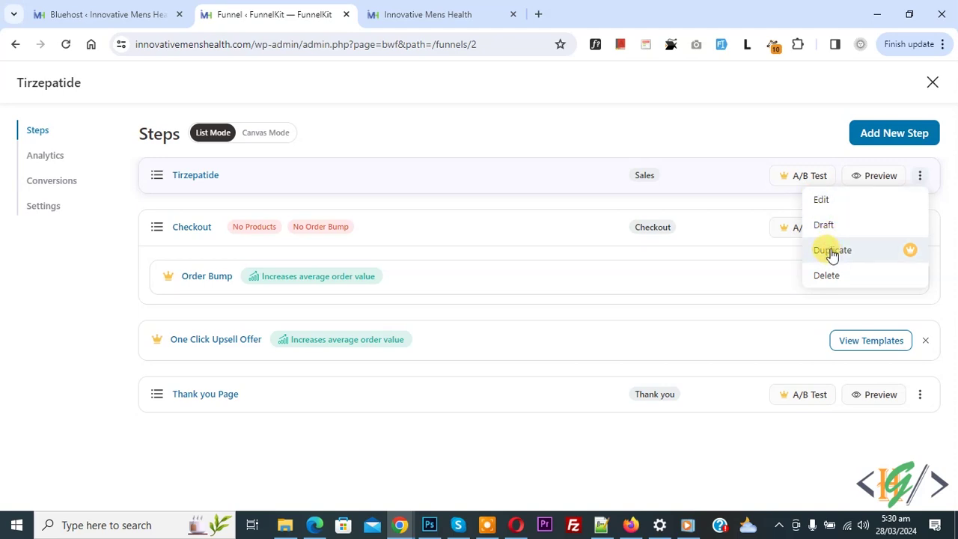
click(592, 234)
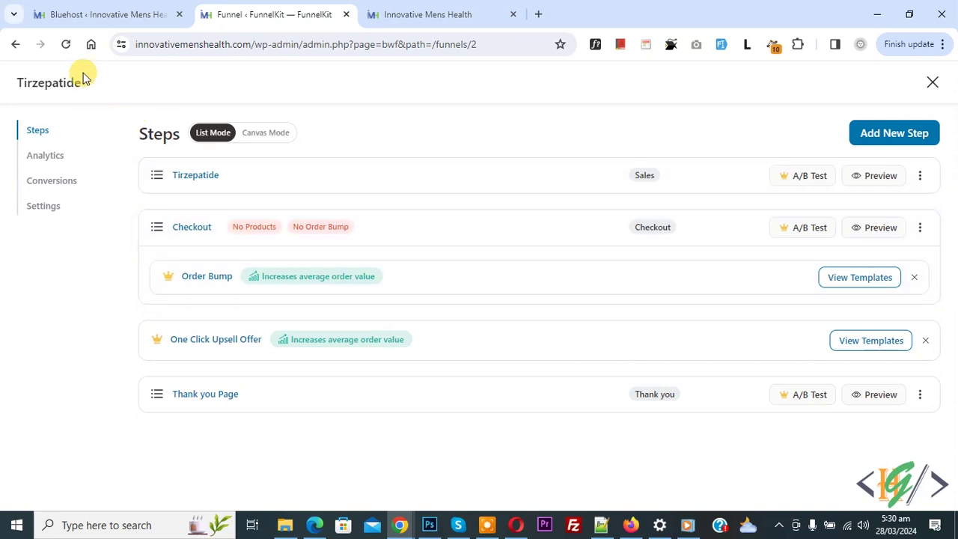
click(66, 46)
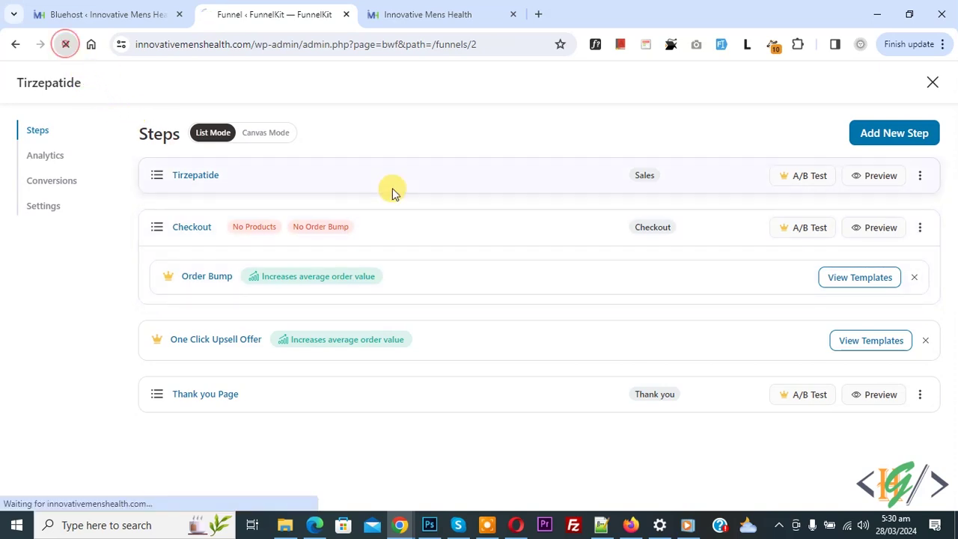
click(873, 176)
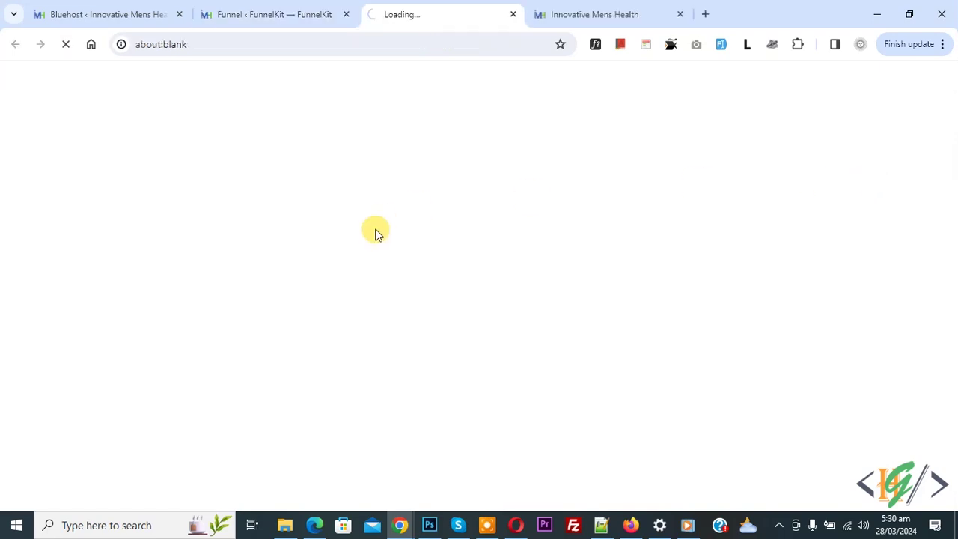
Inspect the live sales page address, selecting its 'sp' and 'tirzepatide' URL parts.
click(257, 43)
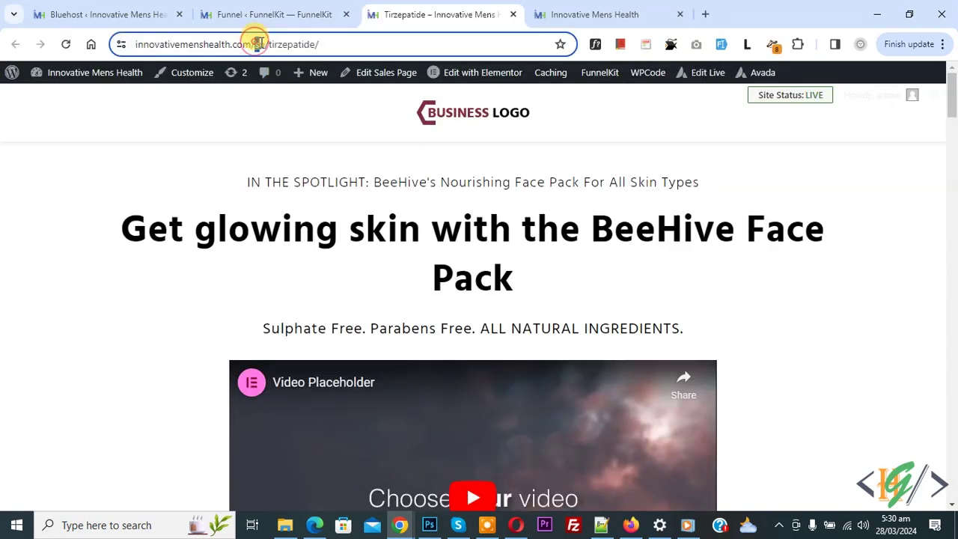
double_click(291, 43)
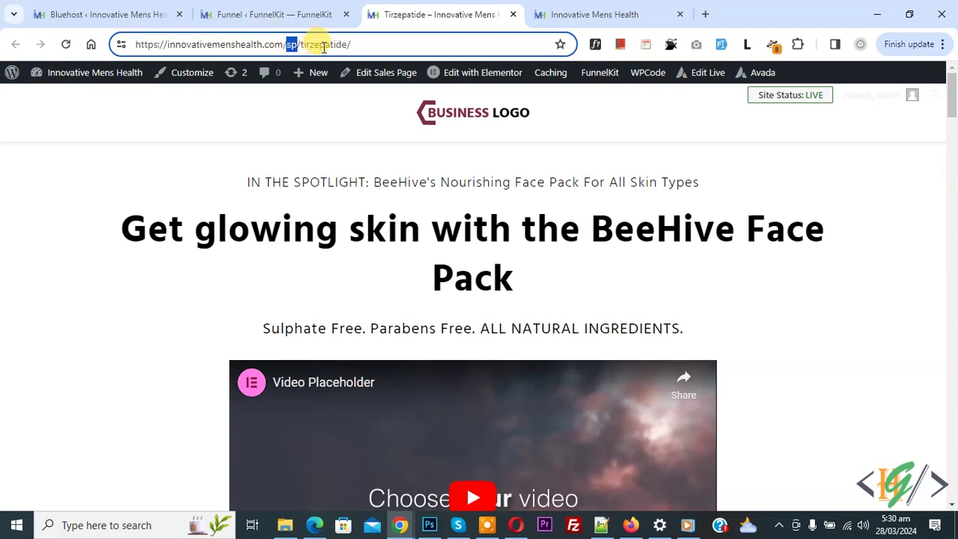
double_click(321, 44)
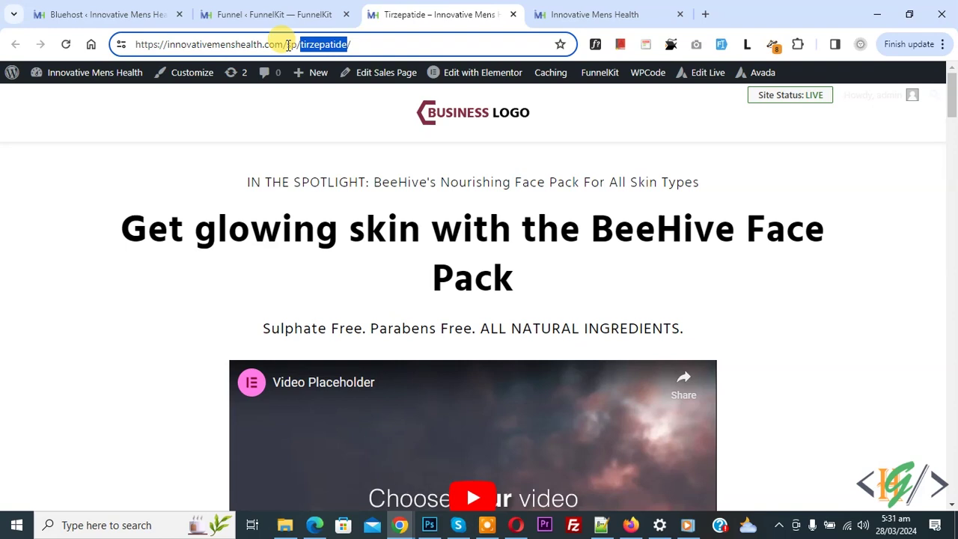
double_click(292, 44)
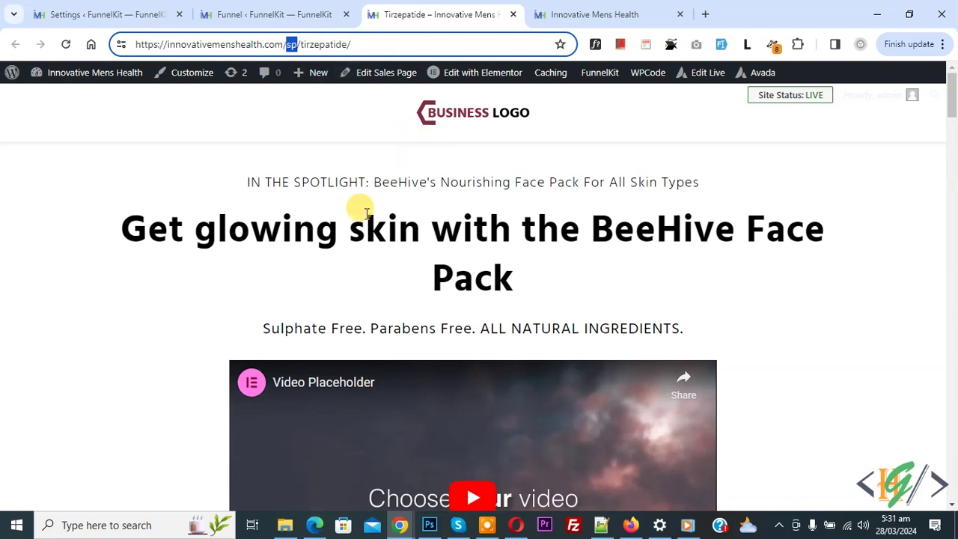
key(ctrl+1)
scroll(332, 246, down, 4)
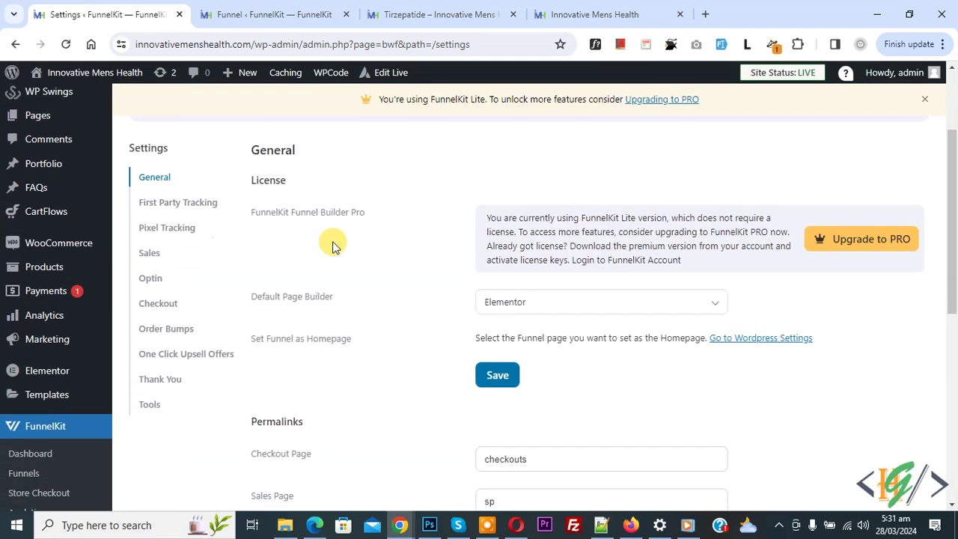
scroll(332, 246, down, 1)
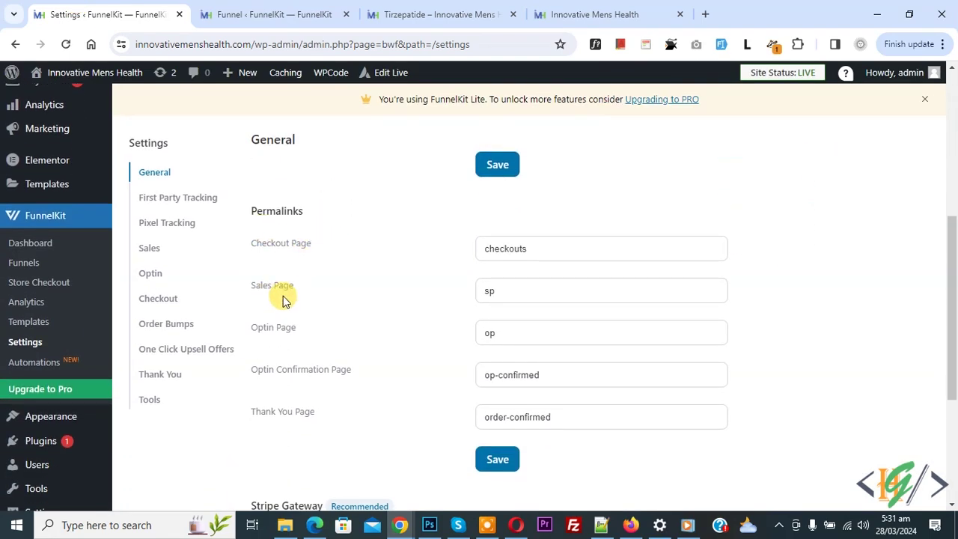
drag(497, 291, 427, 292)
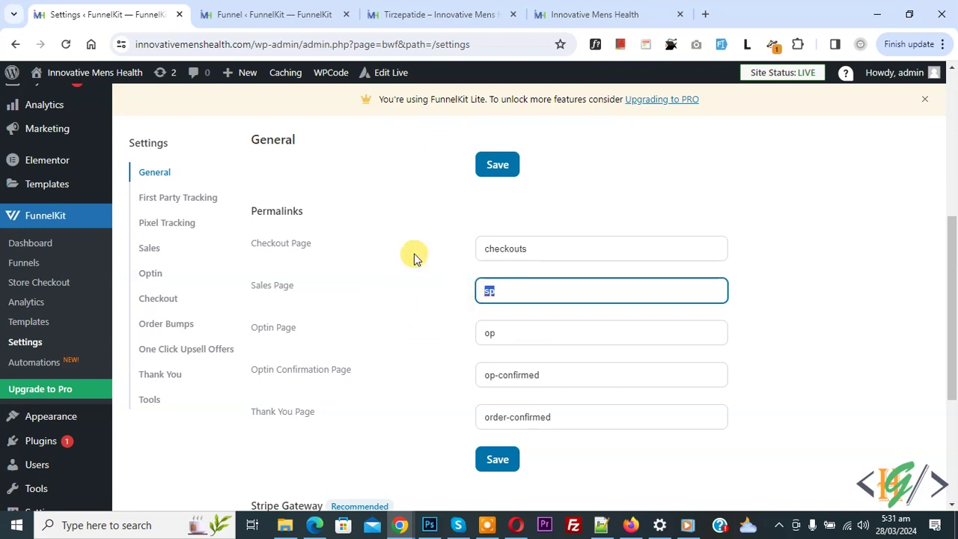
click(436, 12)
click(288, 44)
scroll(277, 178, down, 5)
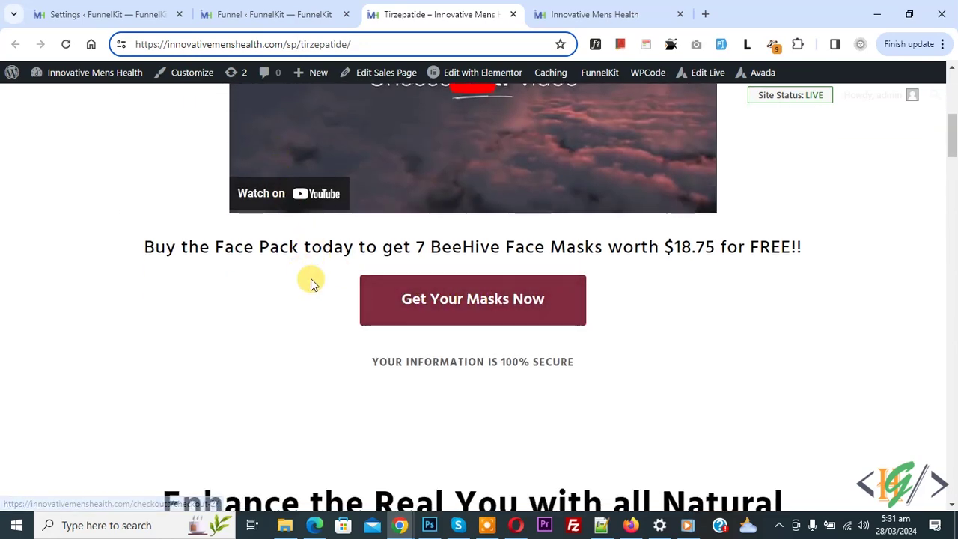
Go to the live checkout, highlight its 'No product in this checkout page' notice, and return to the Funnel tab.
click(424, 301)
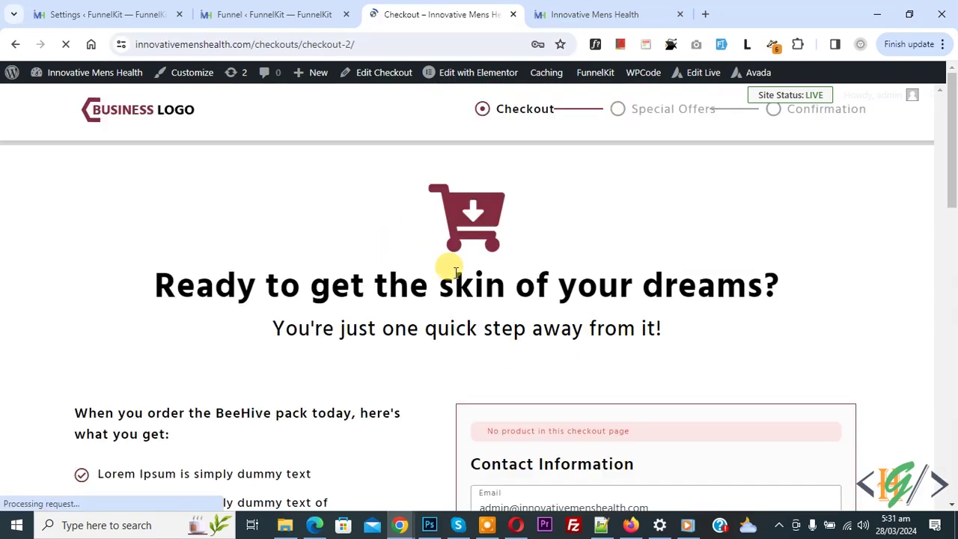
scroll(480, 368, down, 1)
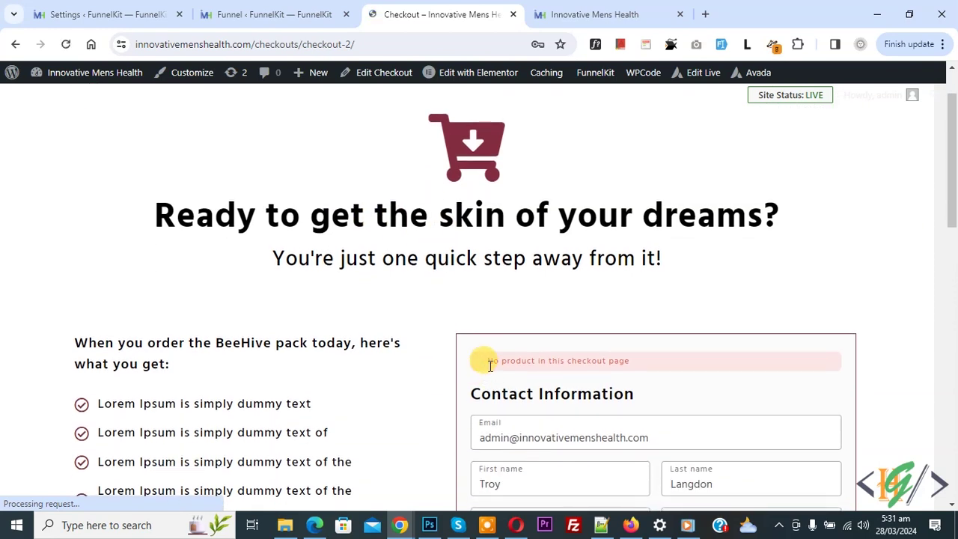
drag(488, 360, 586, 367)
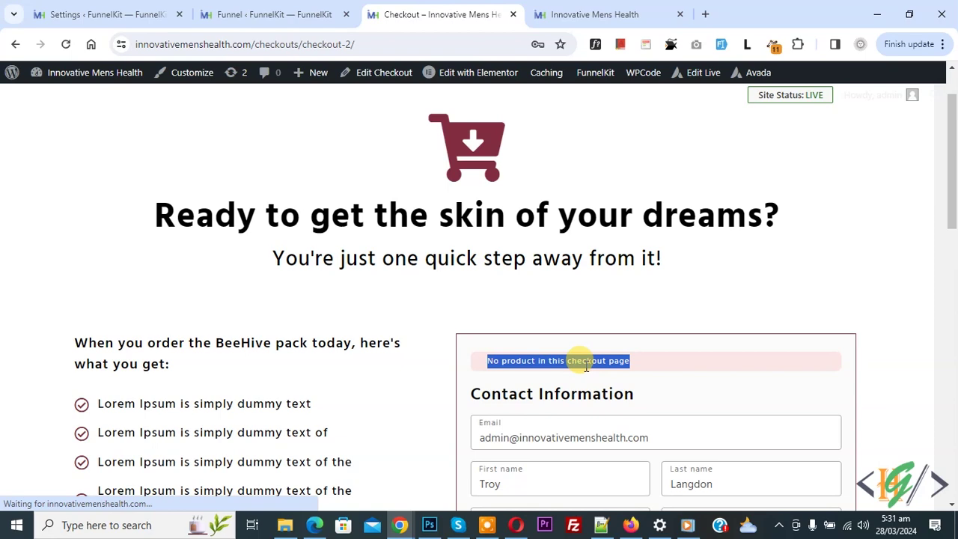
scroll(562, 369, up, 1)
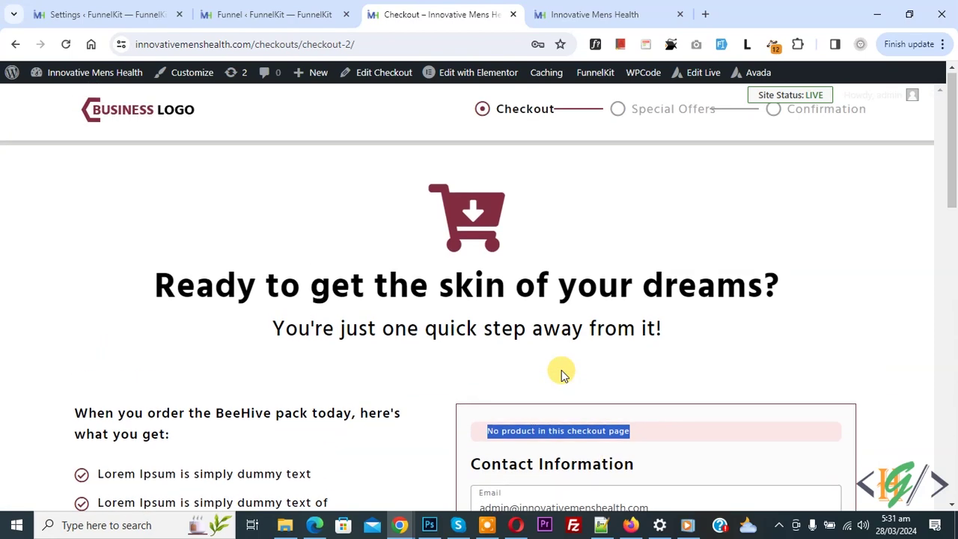
click(262, 13)
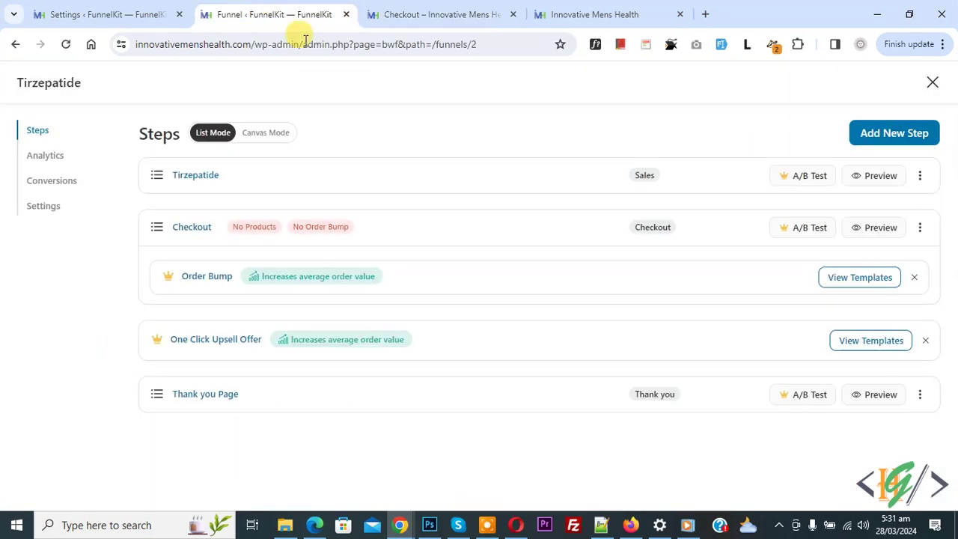
Open the Tirzepatide sales step, check Settings, and open Edit Elementor Template in a new tab.
click(216, 178)
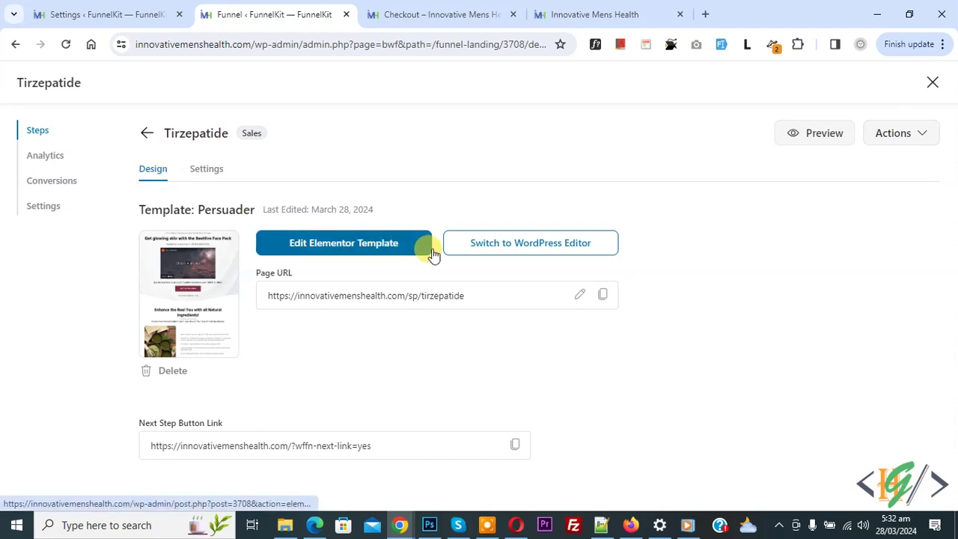
click(206, 171)
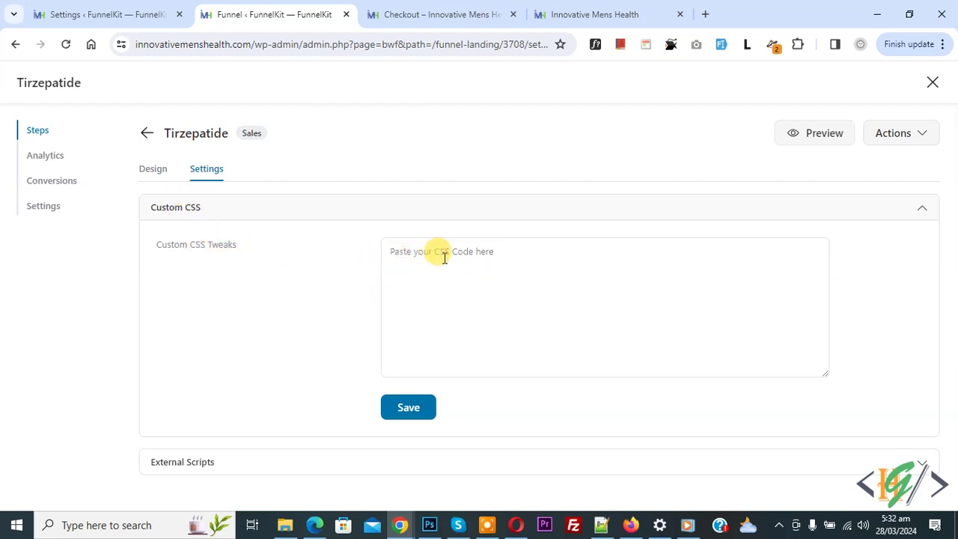
click(164, 178)
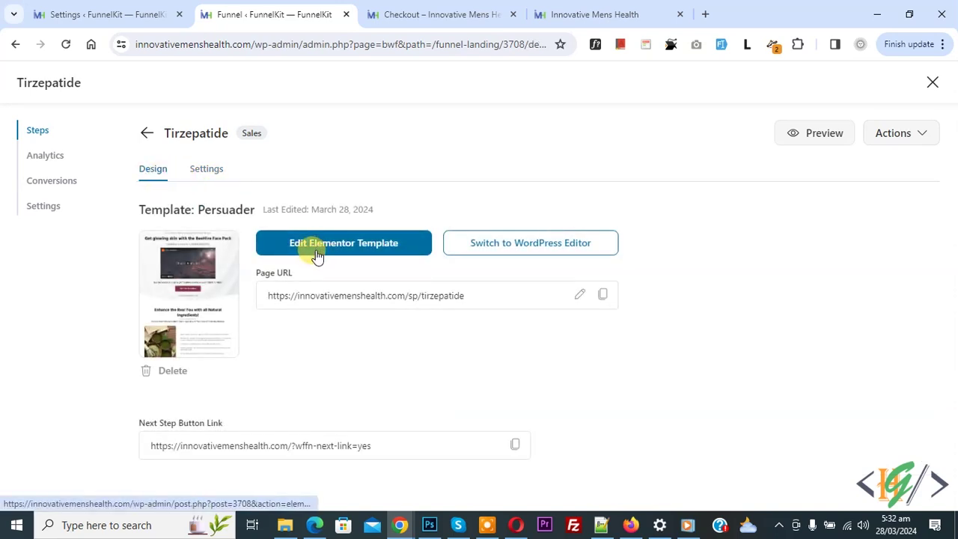
right_click(332, 250)
click(352, 260)
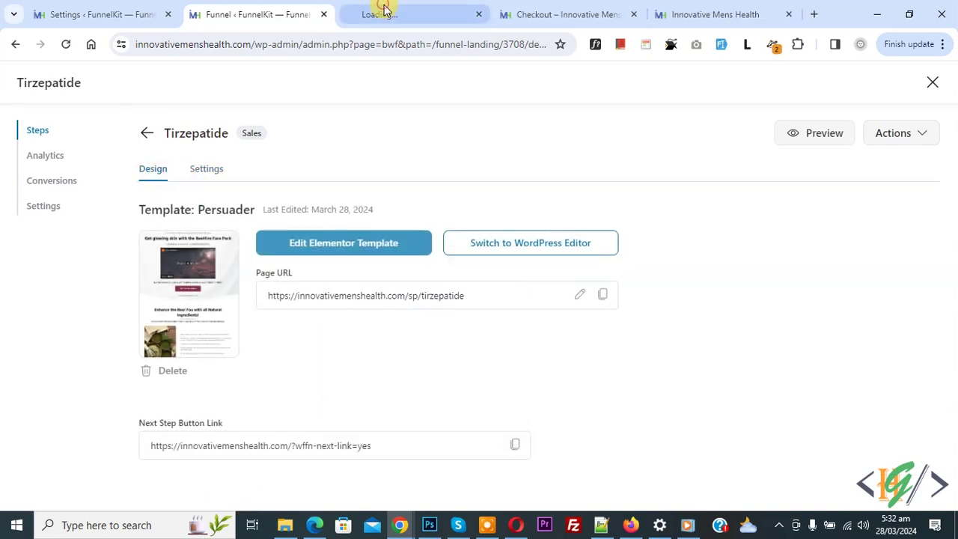
Scroll through the Tirzepatide sales page in Elementor, then return to FunnelKit's Steps list.
click(384, 9)
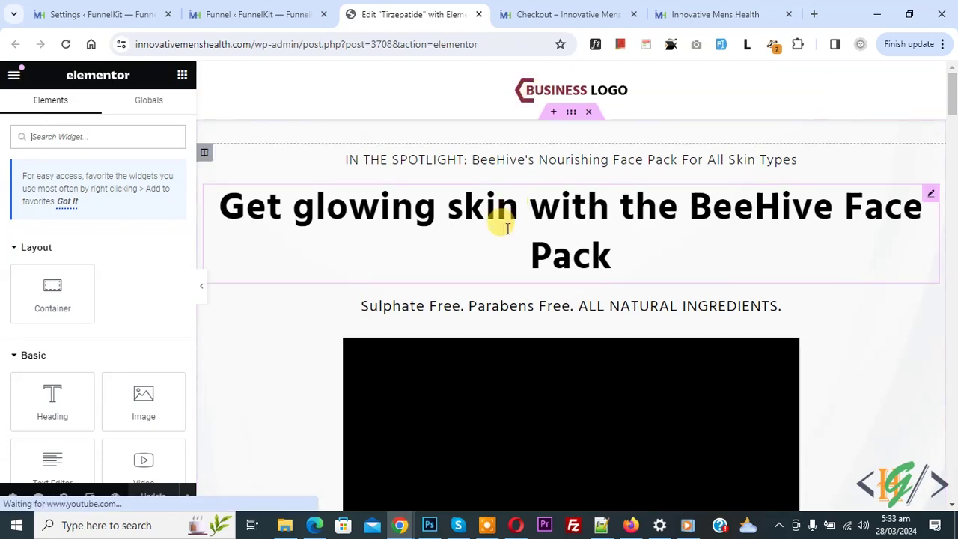
scroll(498, 220, down, 6)
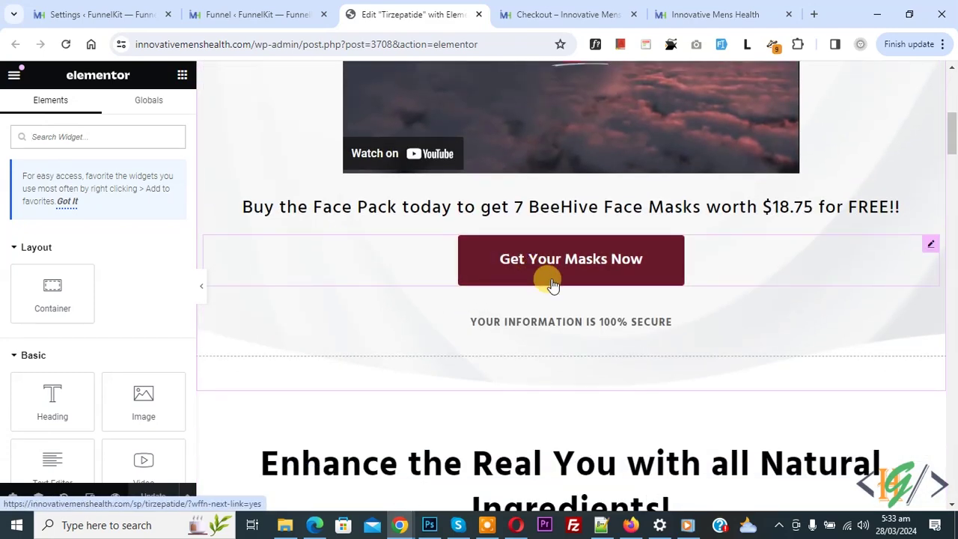
scroll(486, 269, down, 2)
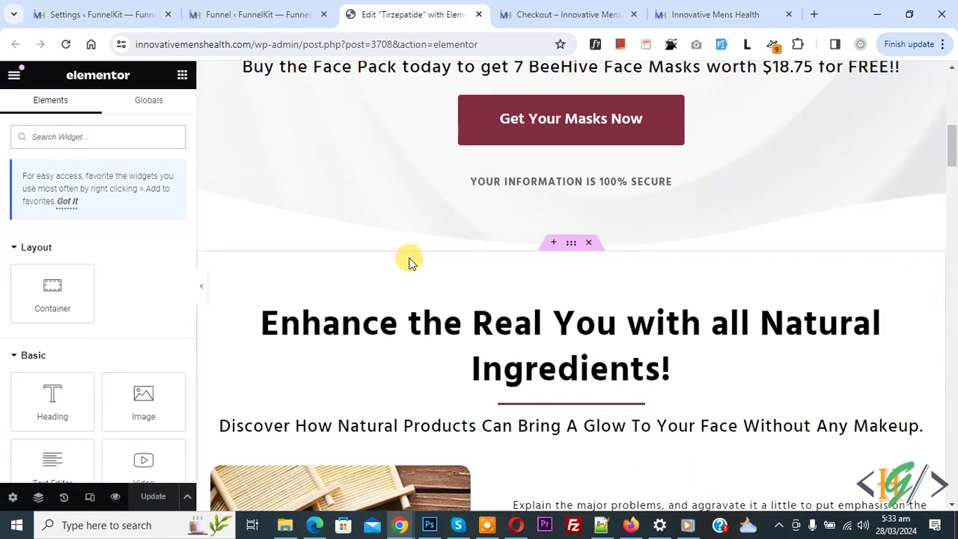
scroll(384, 229, down, 3)
scroll(427, 262, down, 12)
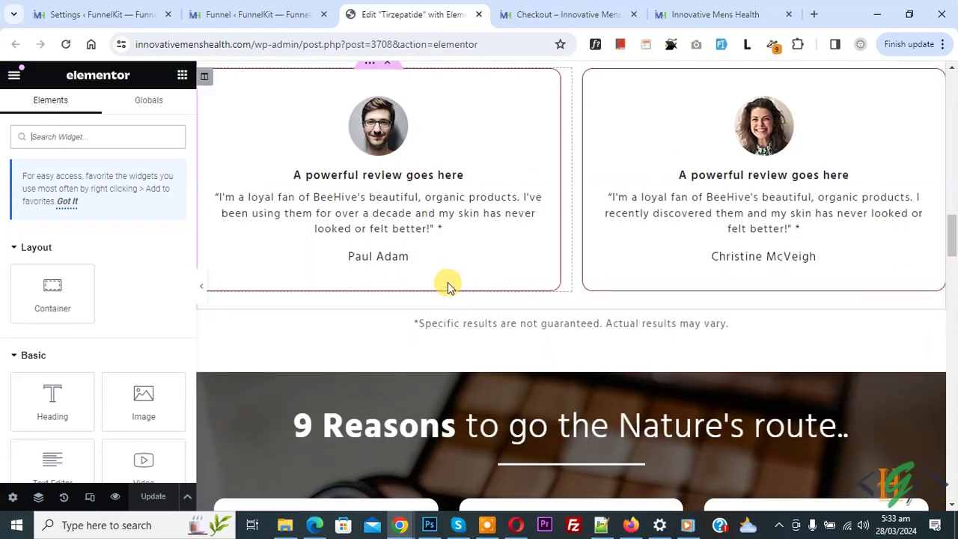
scroll(448, 282, down, 8)
scroll(439, 291, down, 2)
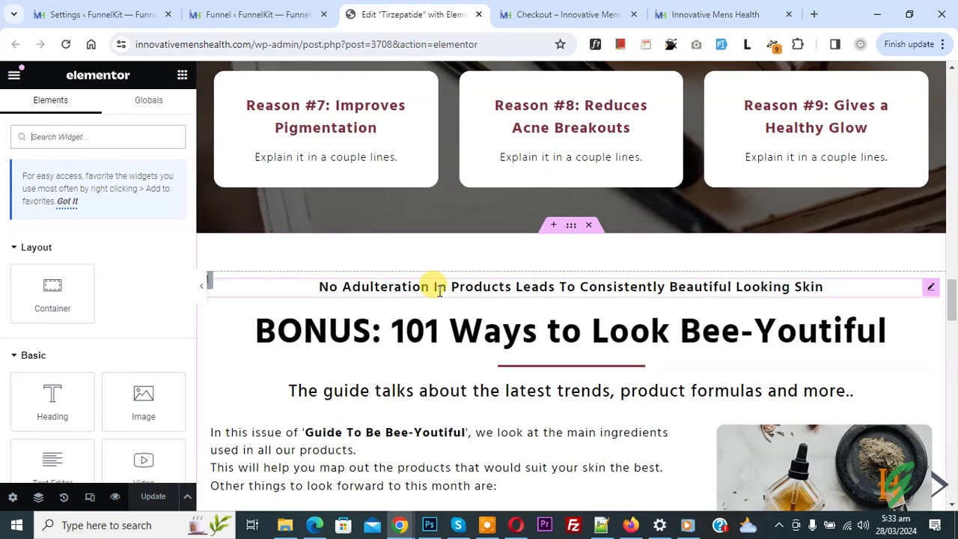
click(237, 13)
click(146, 133)
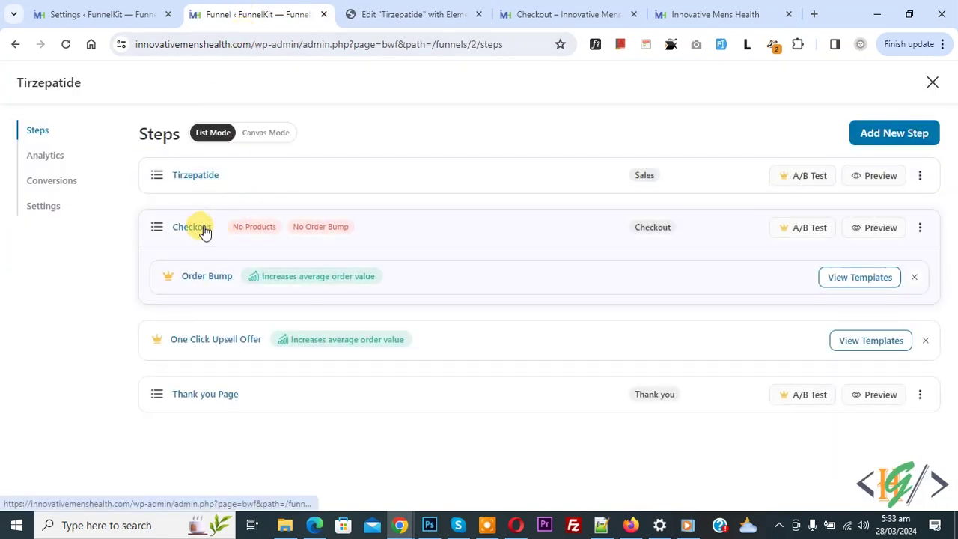
Open the Checkout step and look through its Settings and Optimizations before reaching Products.
click(203, 229)
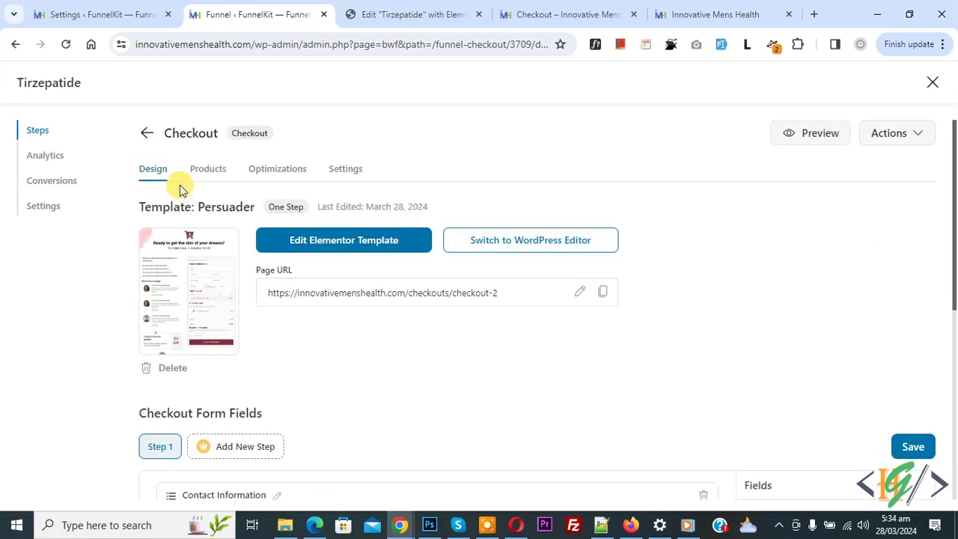
click(339, 171)
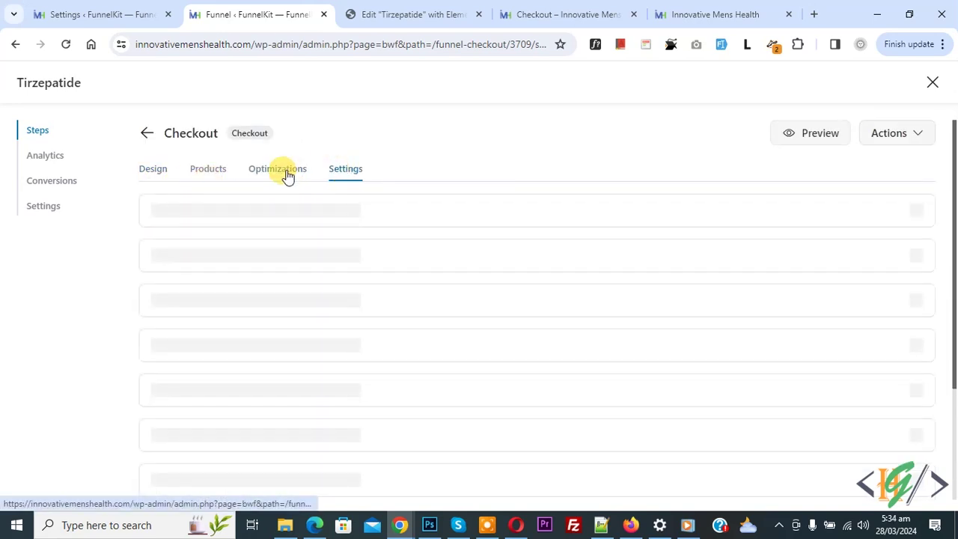
click(288, 178)
click(213, 175)
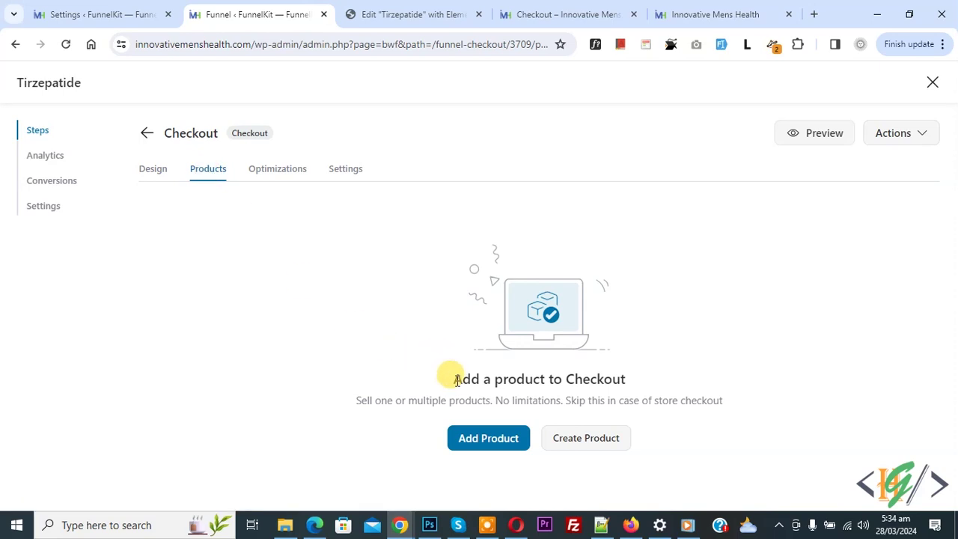
Search 'tir' and add the Tirzepatide (#3502) product to the checkout.
click(490, 448)
click(341, 291)
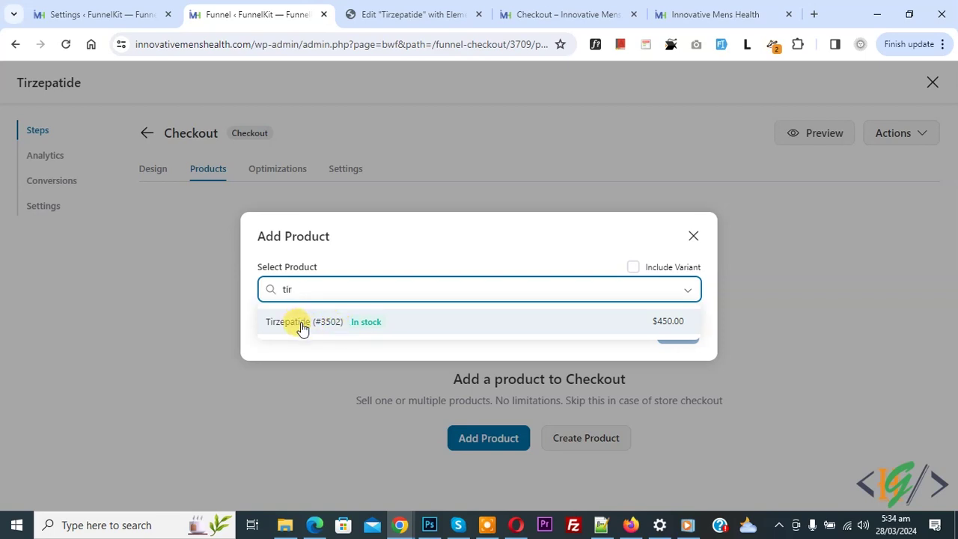
click(302, 326)
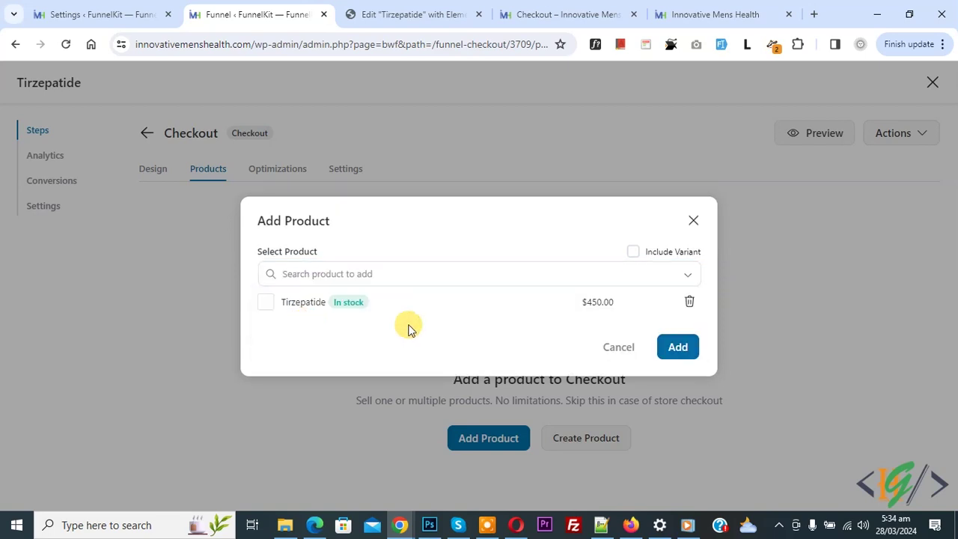
click(677, 350)
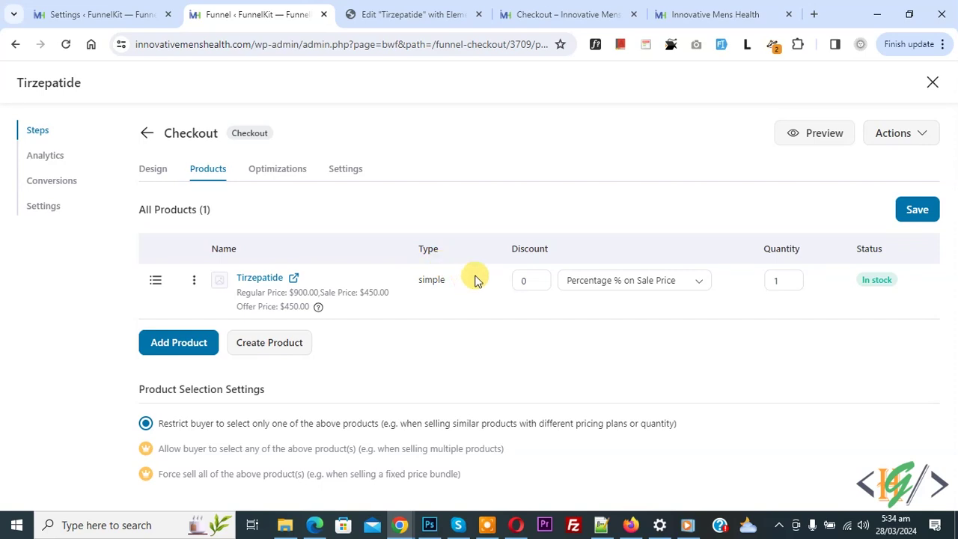
Keep Tirzepatide's discount at 0 as percentage on sale price, then return to Design.
click(521, 278)
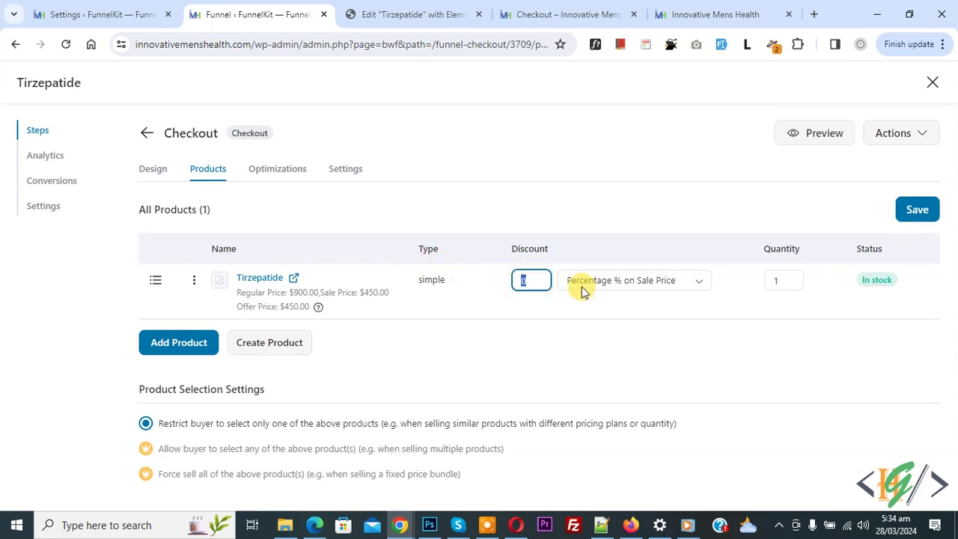
click(605, 288)
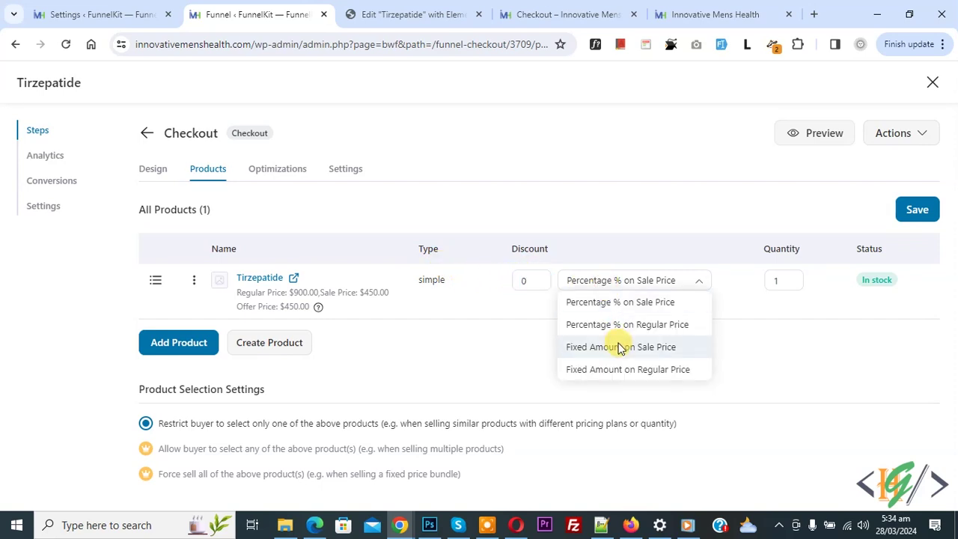
click(508, 342)
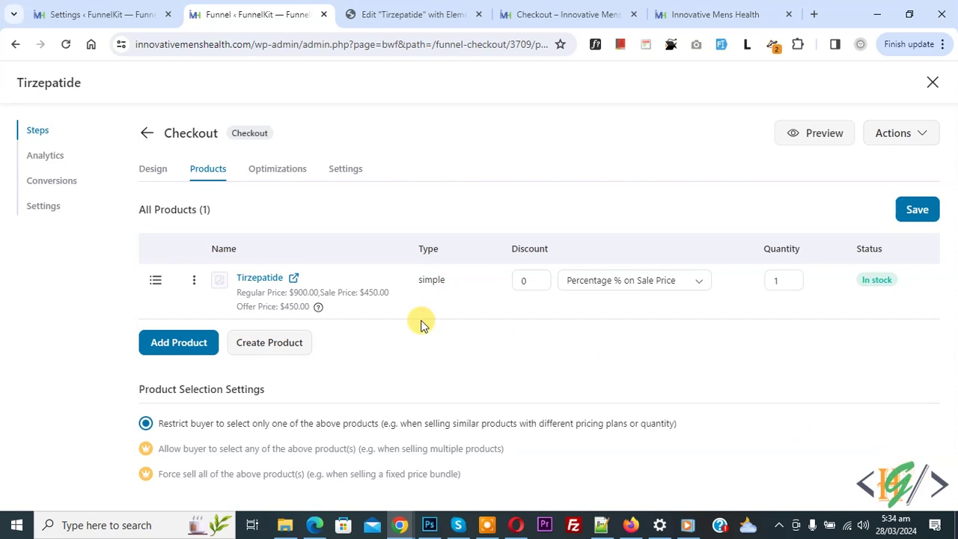
click(153, 169)
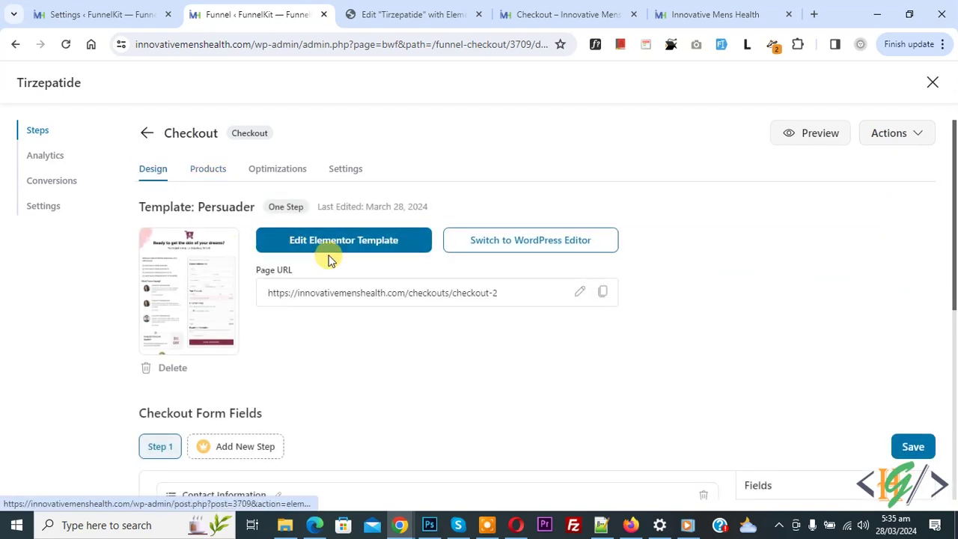
Open the Checkout step's Elementor template in a new tab and return to the Steps list.
right_click(322, 248)
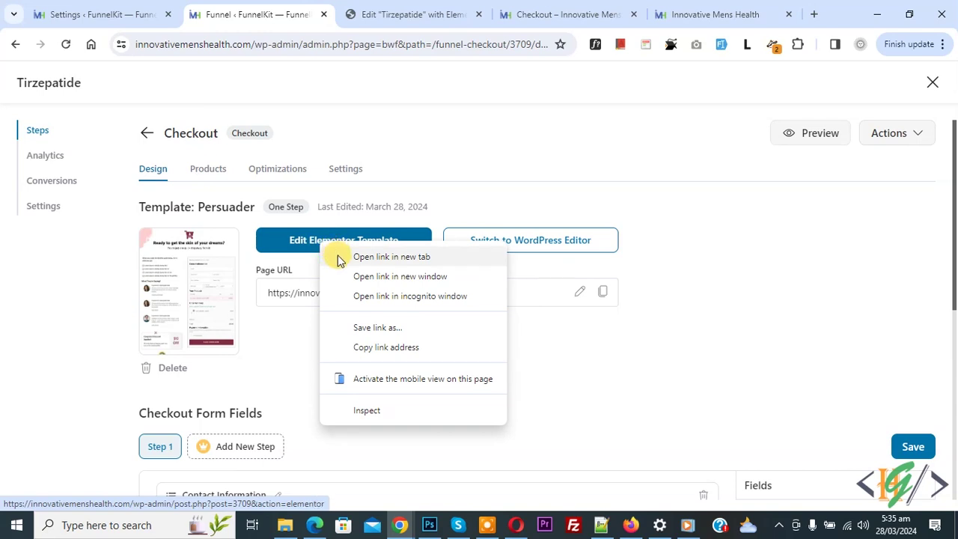
click(337, 257)
click(364, 7)
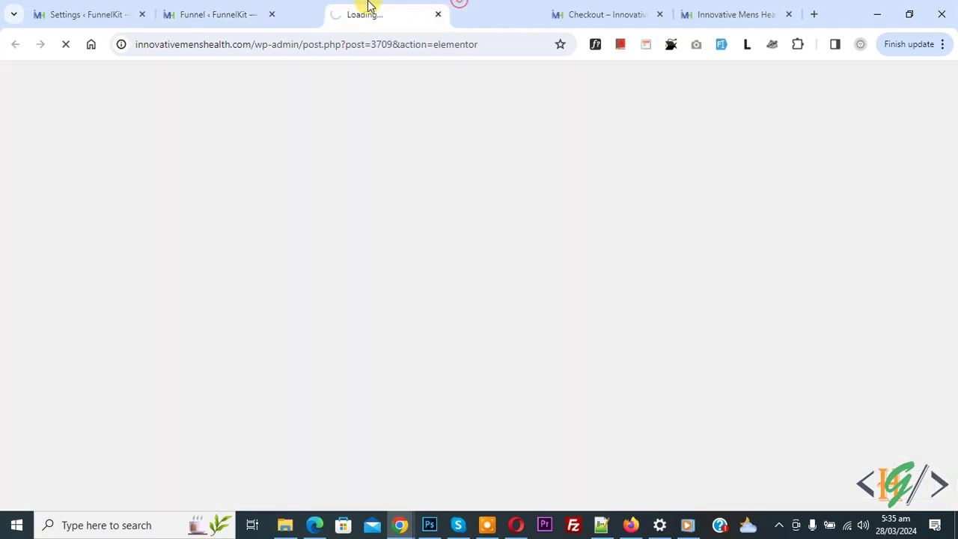
click(240, 7)
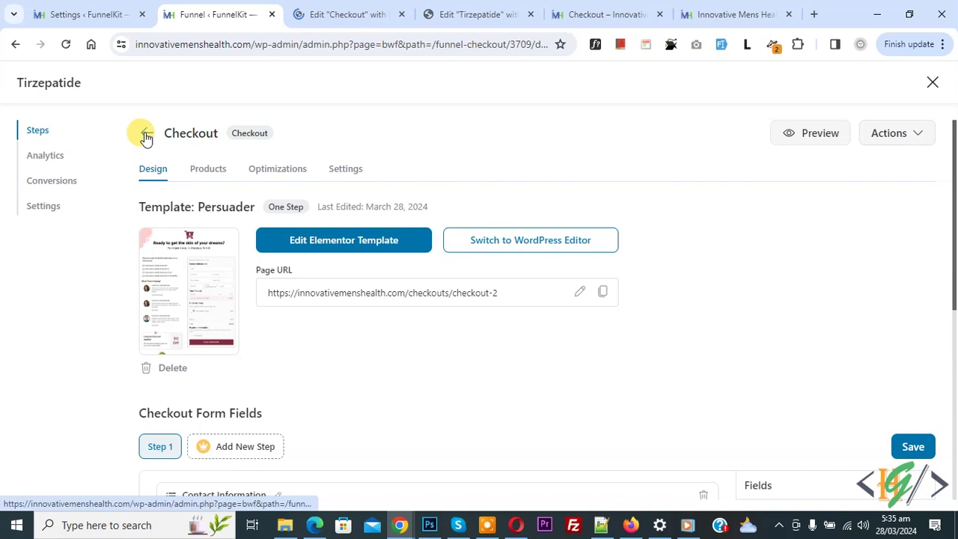
click(144, 133)
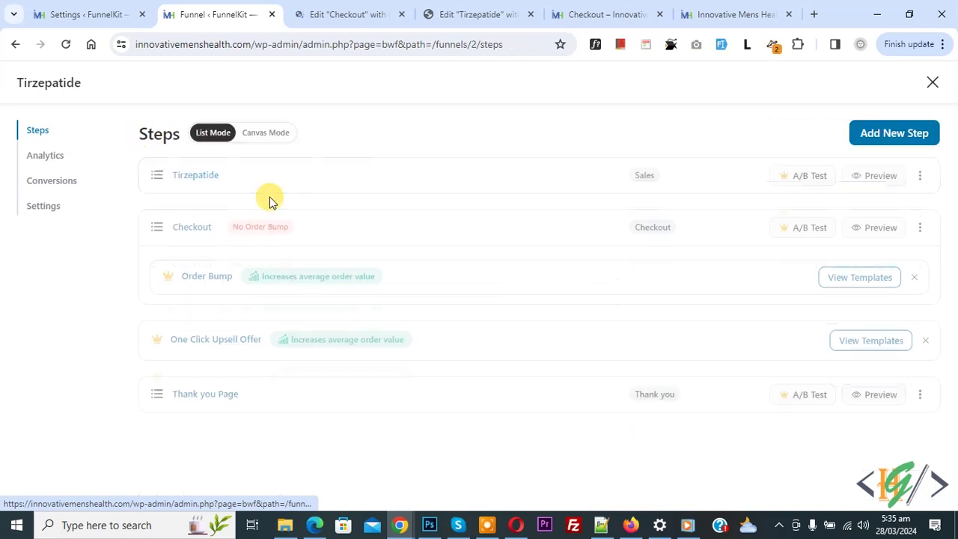
Open the Thank you Page step, check its Rules, and launch its Elementor template in a new tab.
click(210, 397)
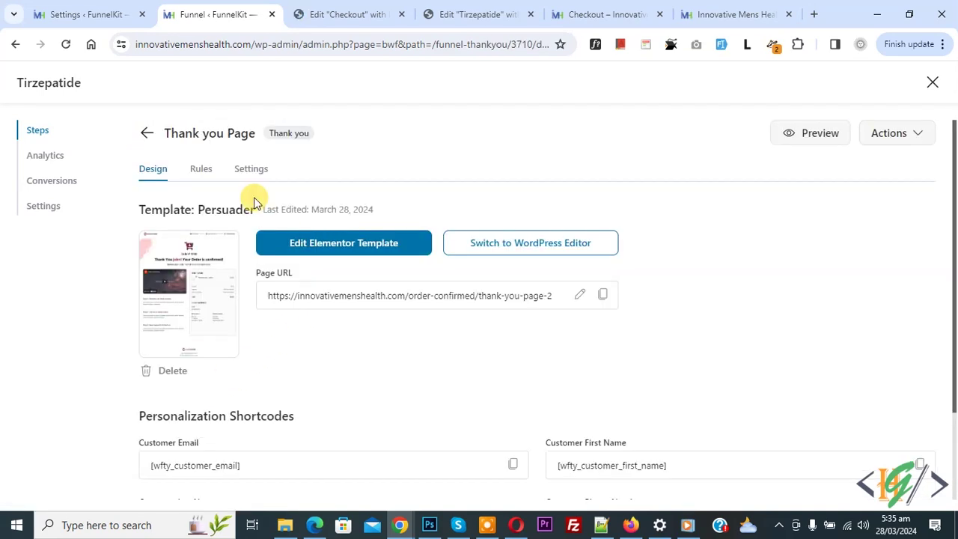
click(205, 172)
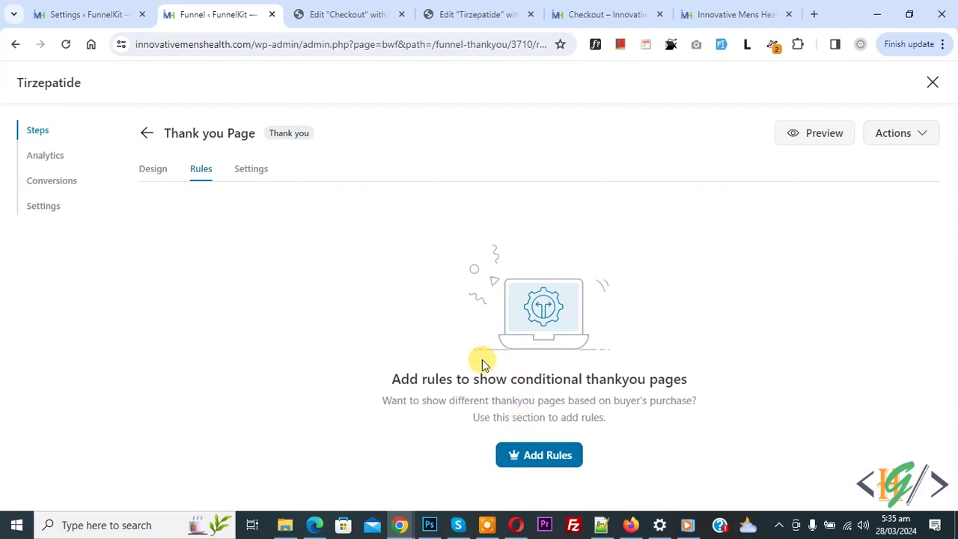
click(146, 171)
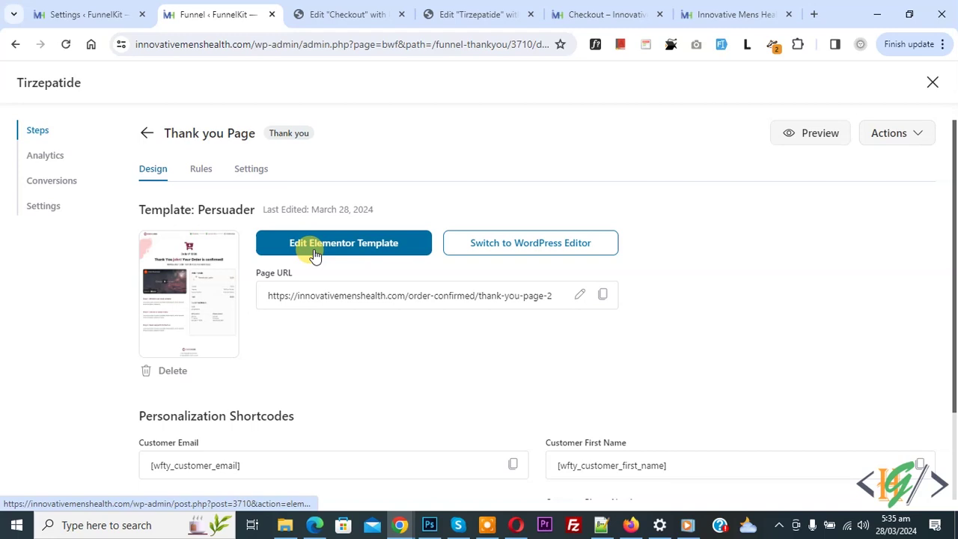
right_click(315, 247)
click(359, 261)
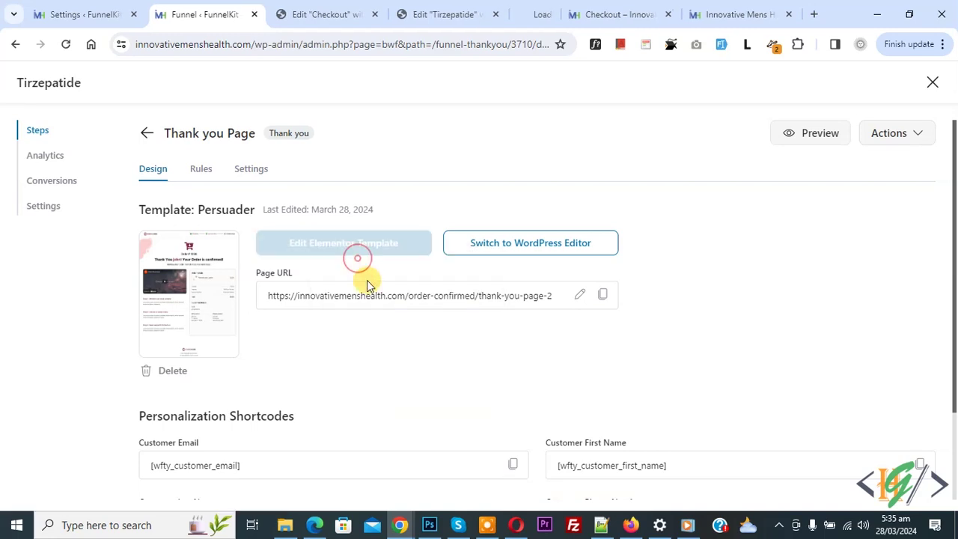
drag(545, 6, 419, 7)
click(320, 6)
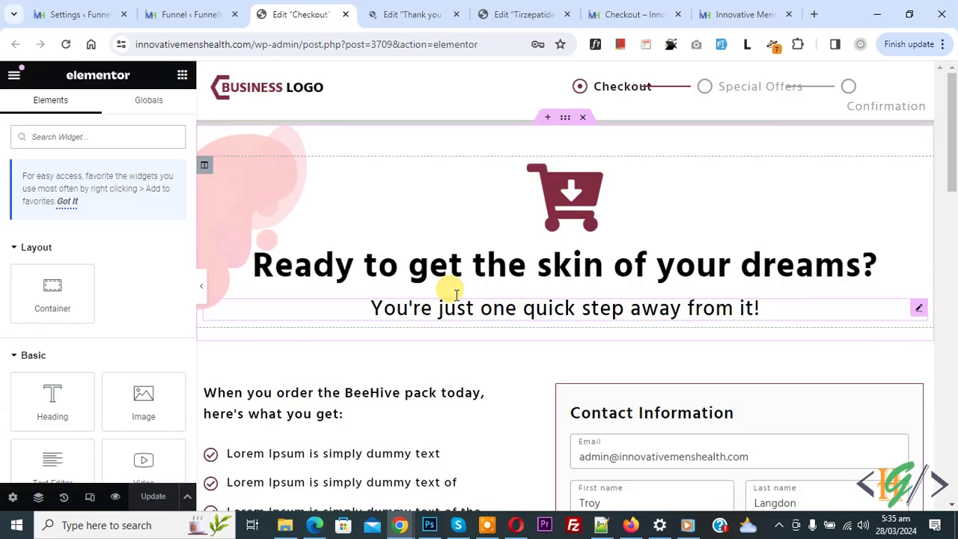
Scroll the checkout page and Checkout Form settings, confirming Tirzepatide at $450 in the order summary.
scroll(496, 232, down, 3)
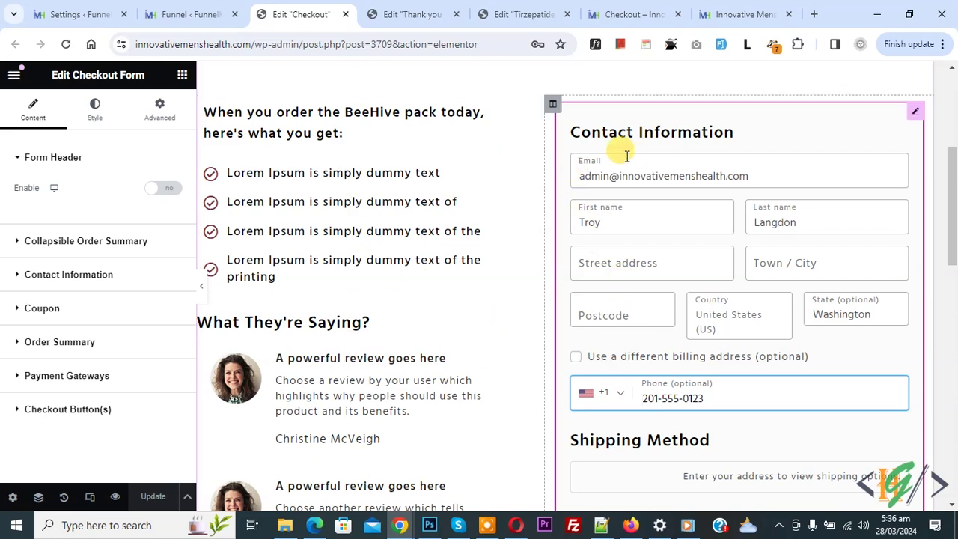
scroll(618, 334, down, 1)
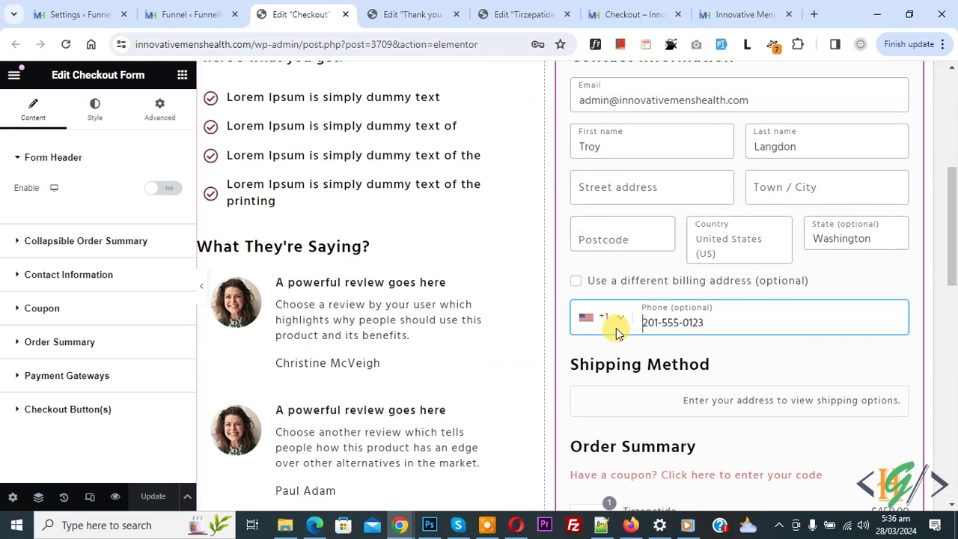
scroll(606, 307, down, 4)
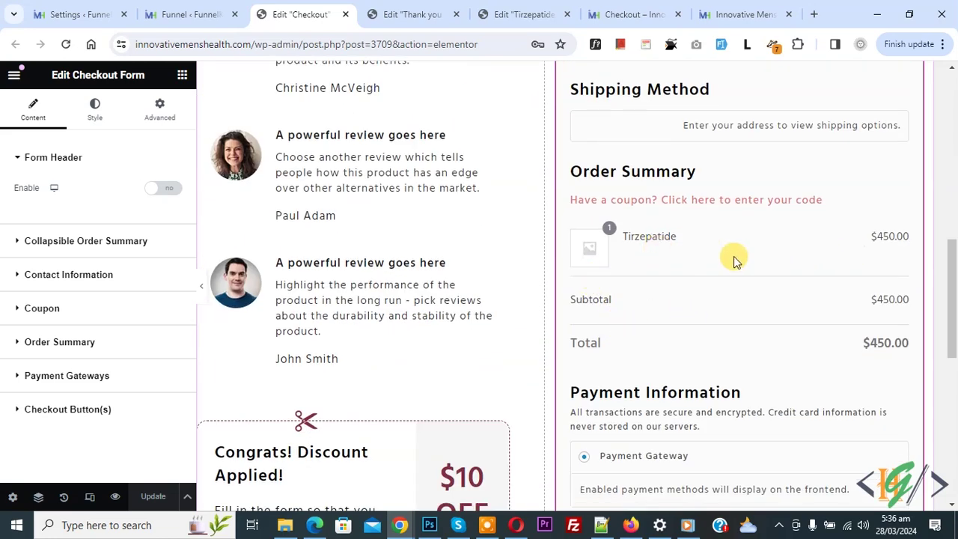
scroll(684, 337, down, 2)
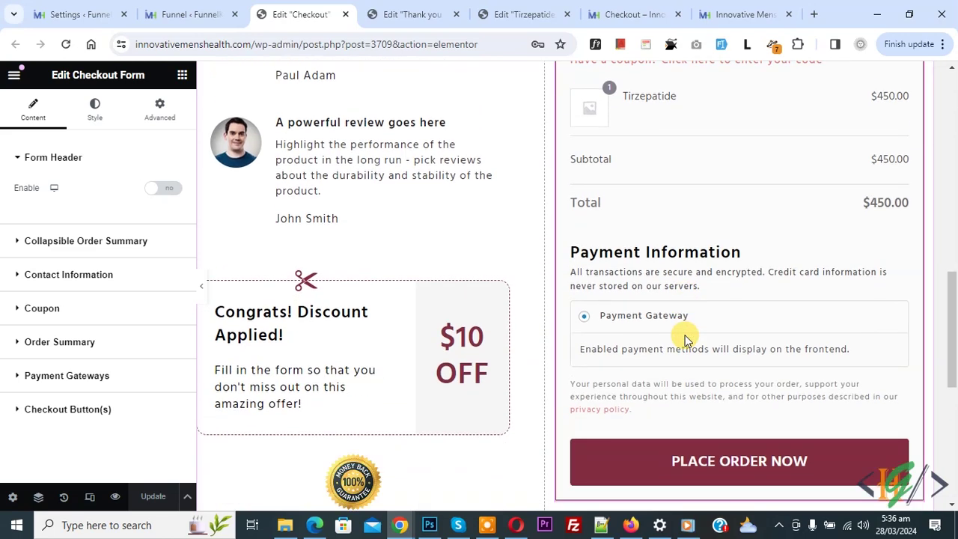
scroll(816, 219, up, 8)
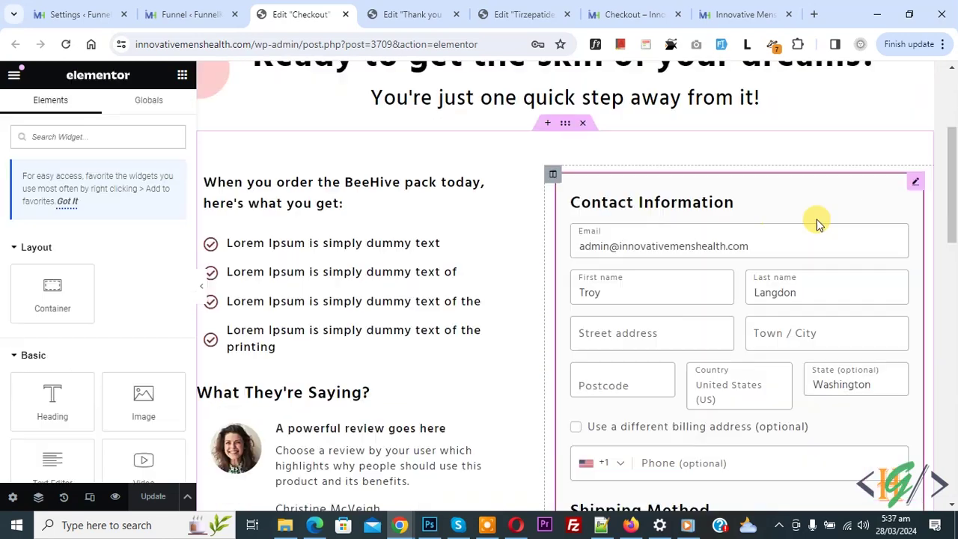
click(914, 185)
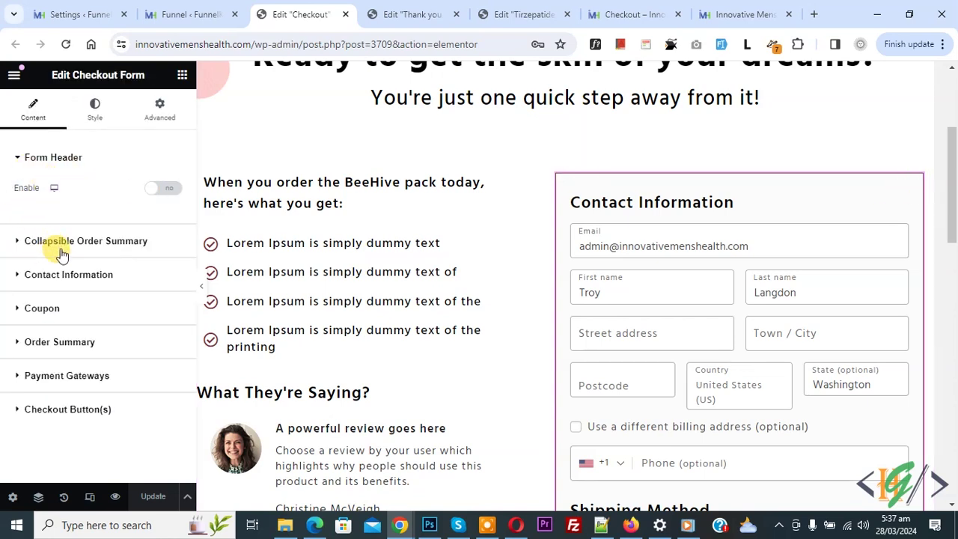
scroll(673, 322, down, 5)
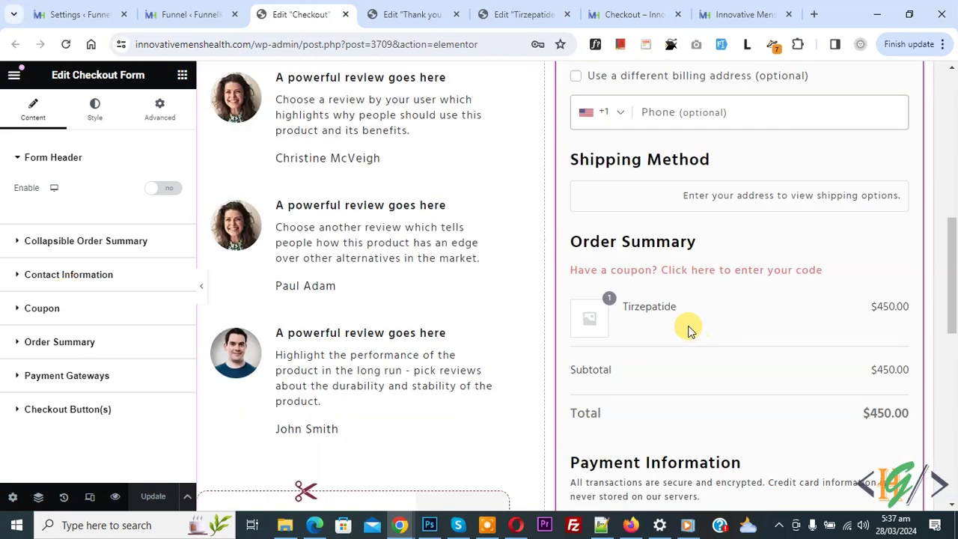
scroll(683, 351, up, 4)
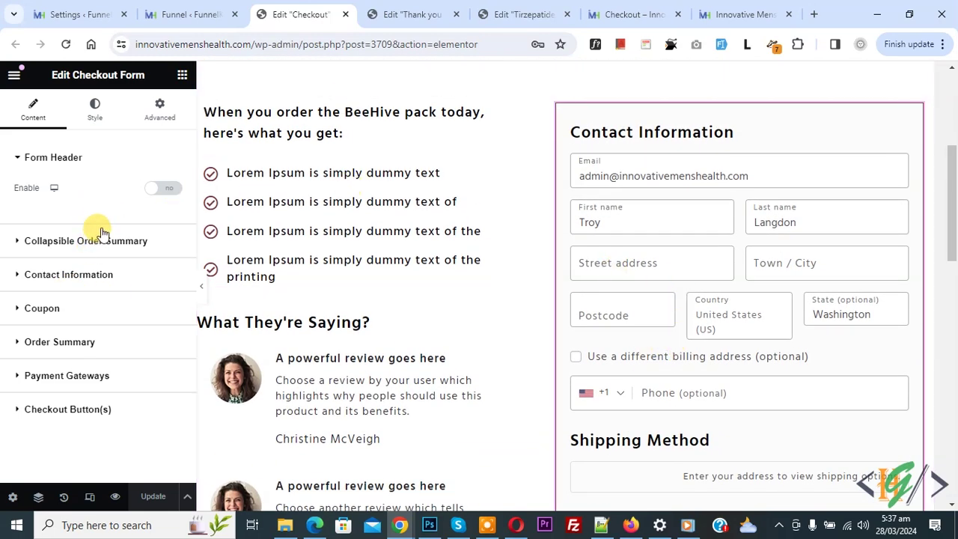
click(409, 14)
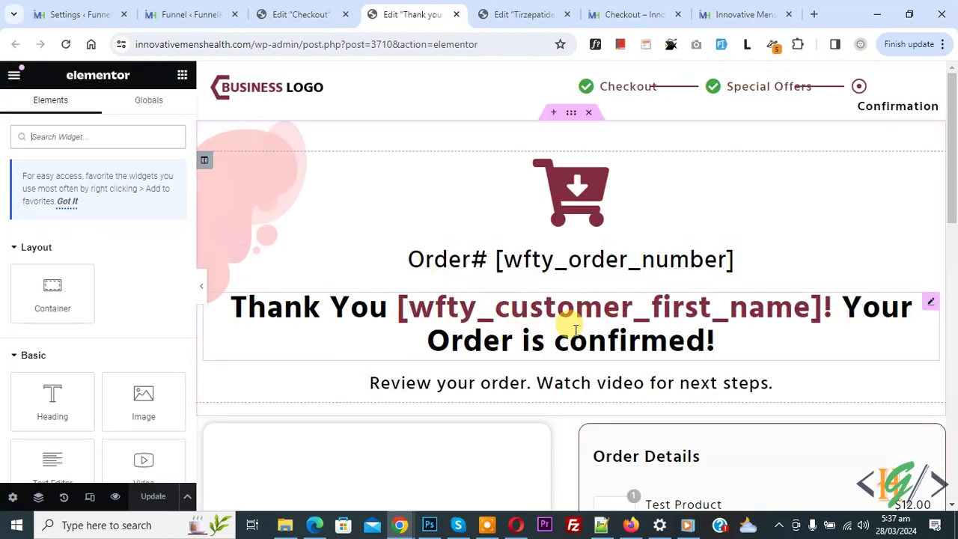
Review the thank-you page's Order Details widget settings, then go back to the live sales page.
scroll(421, 303, down, 2)
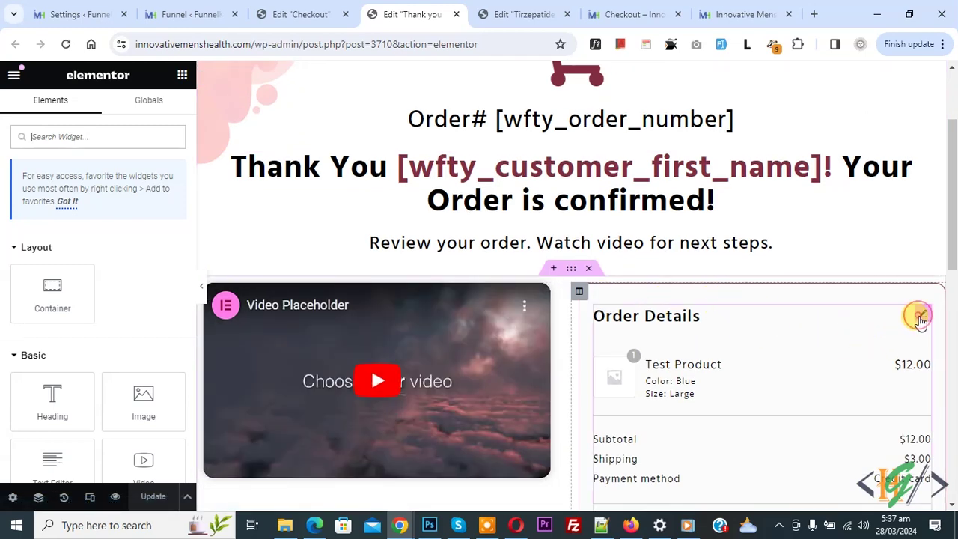
click(918, 315)
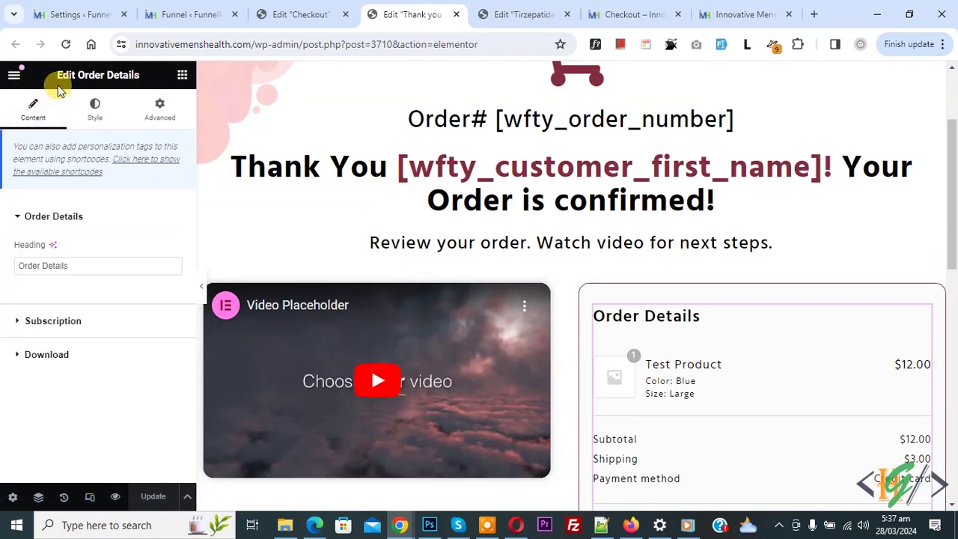
scroll(623, 272, down, 4)
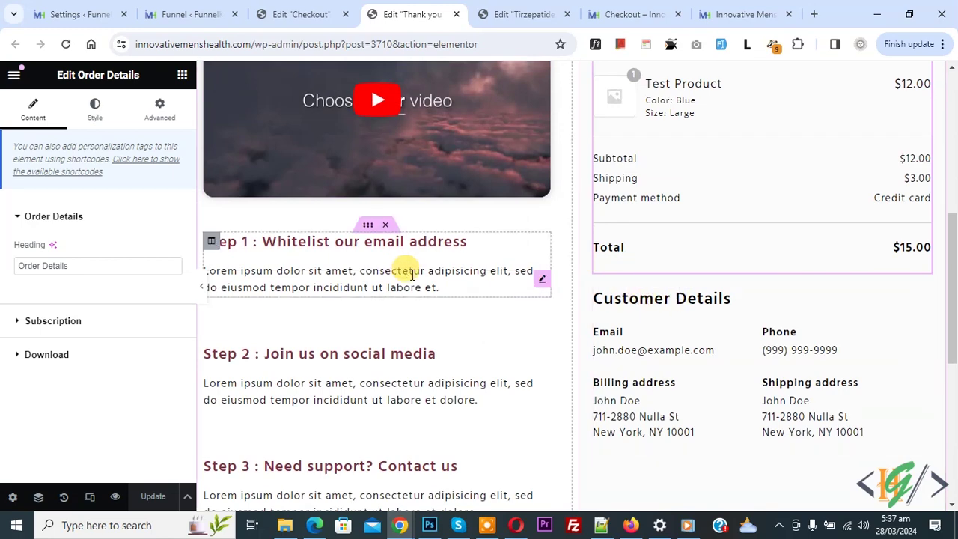
scroll(412, 275, up, 3)
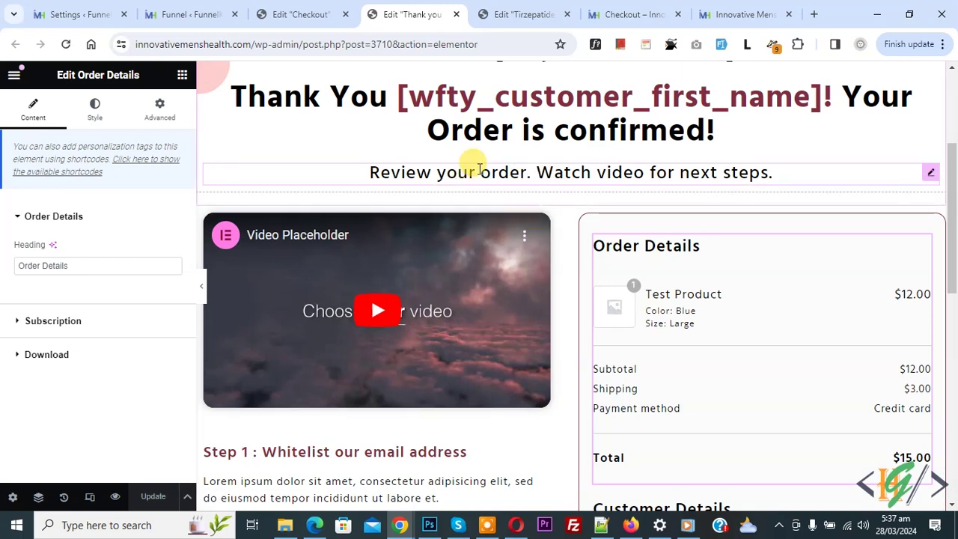
click(613, 15)
click(18, 47)
Click Get Your Masks Now and confirm the live checkout lists Tirzepatide at $450.00.
click(325, 42)
click(384, 160)
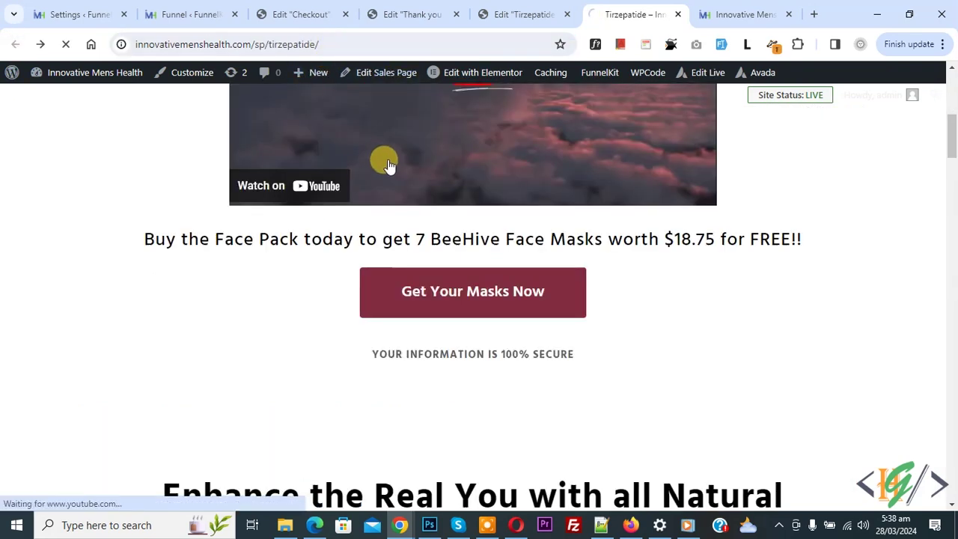
click(472, 299)
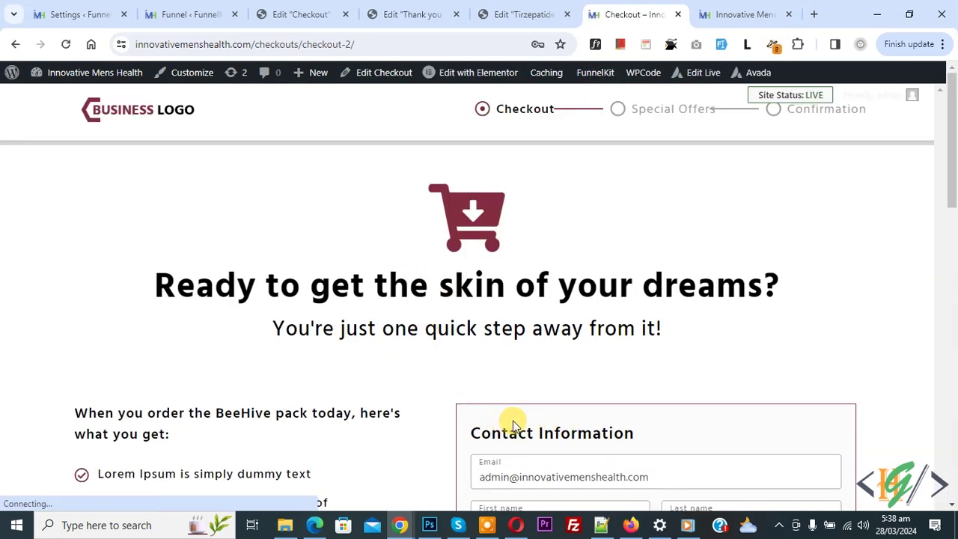
scroll(417, 315, down, 15)
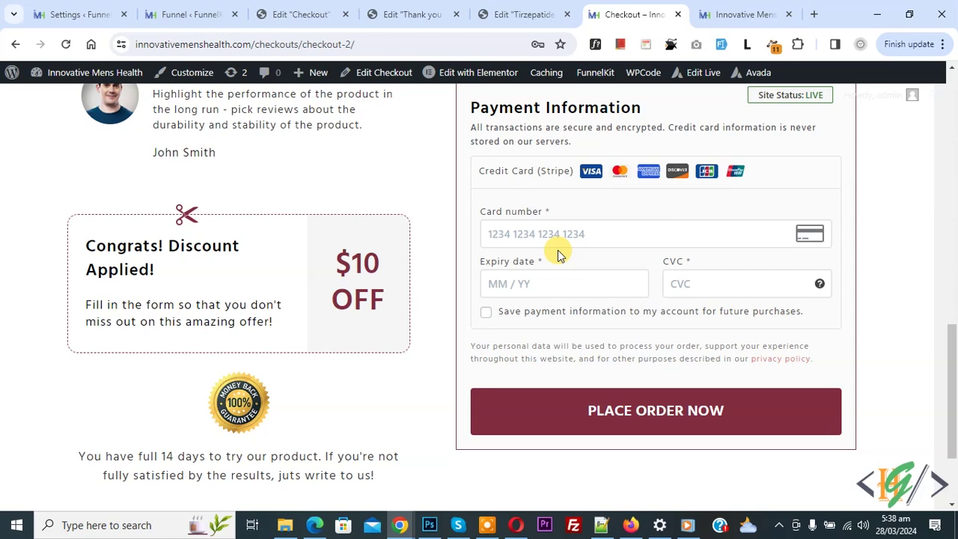
scroll(561, 254, up, 5)
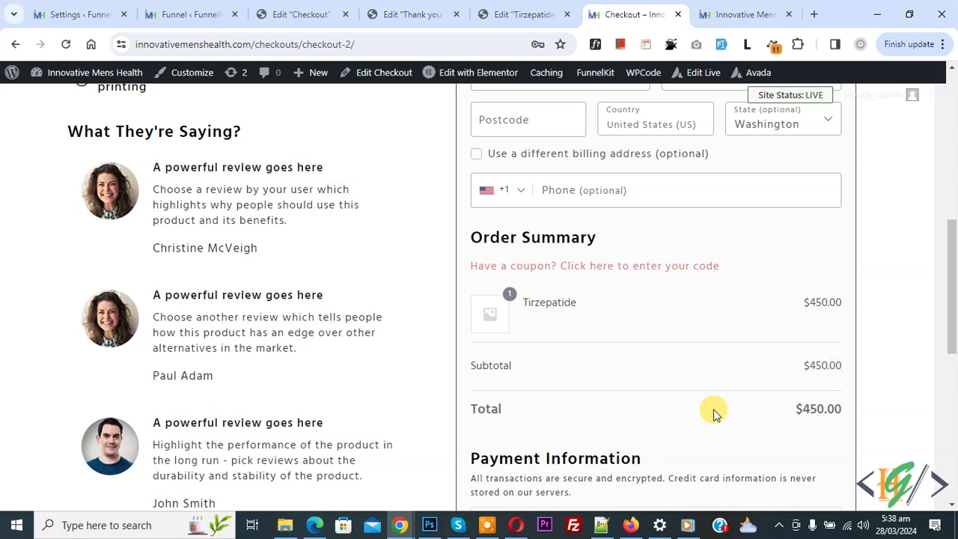
scroll(614, 347, down, 1)
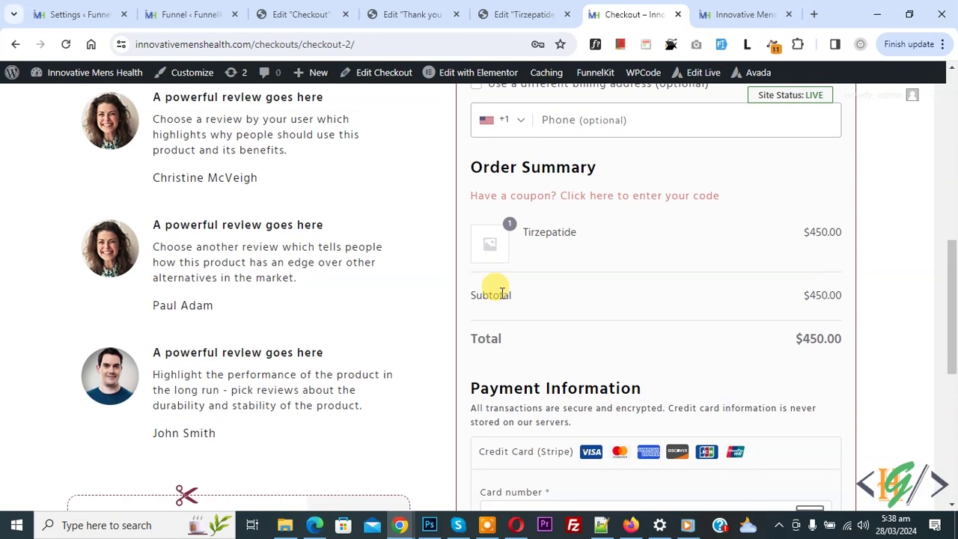